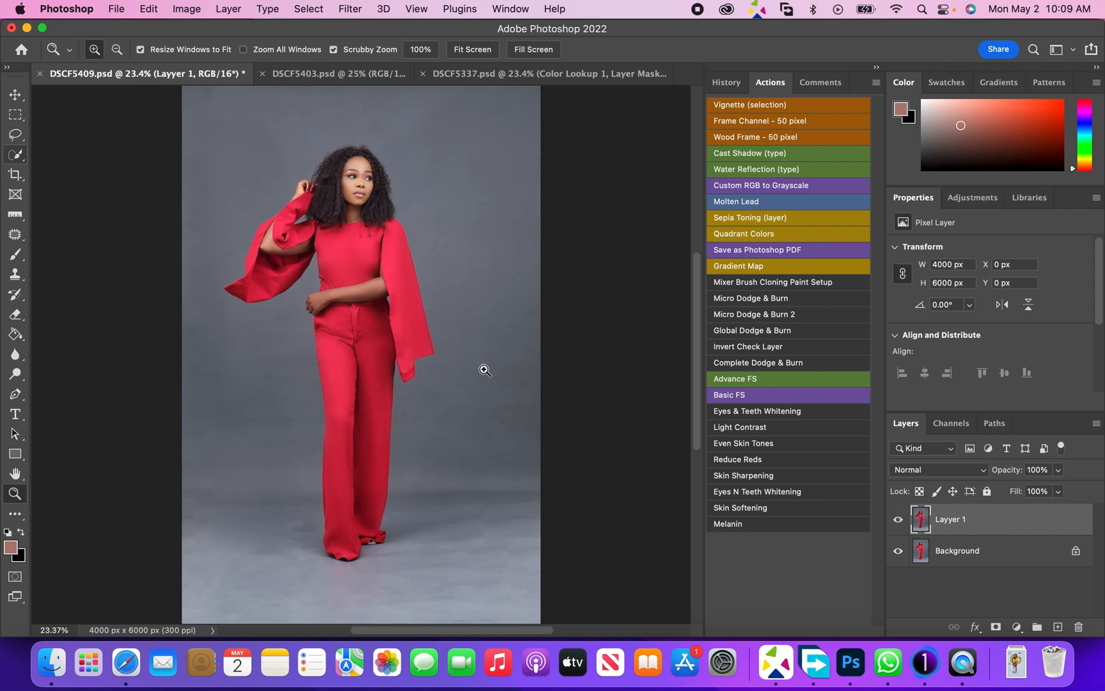
Inspect the trousers and floor up close, then fit the whole portrait in view
drag(422, 488, 393, 481)
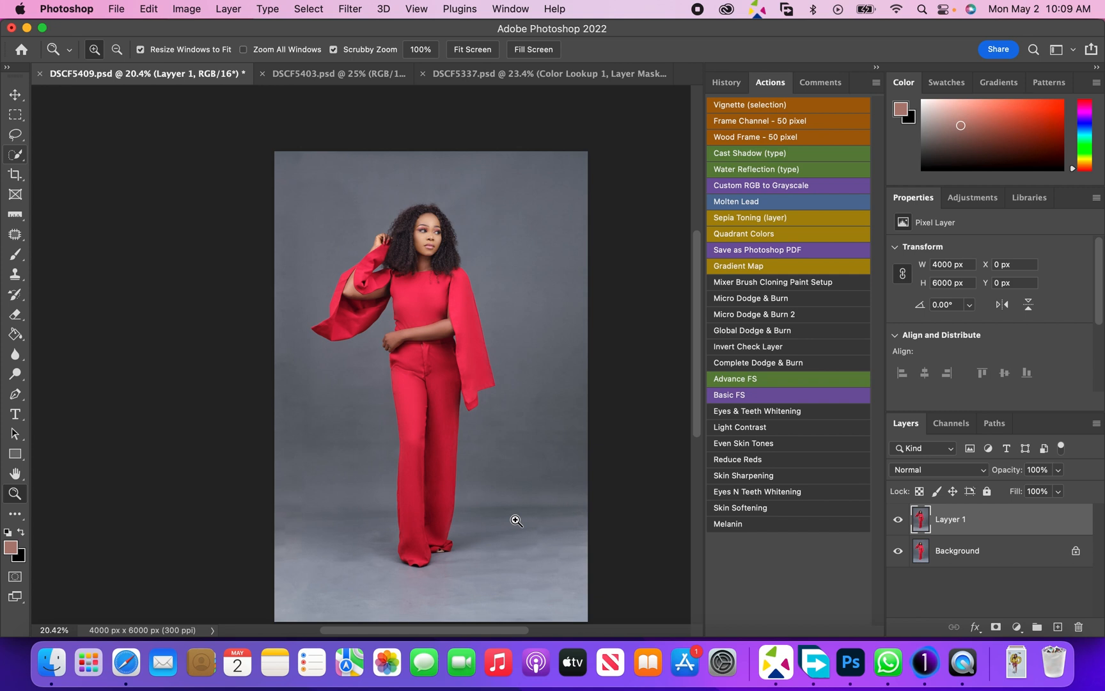
scroll(694, 391, down, 5)
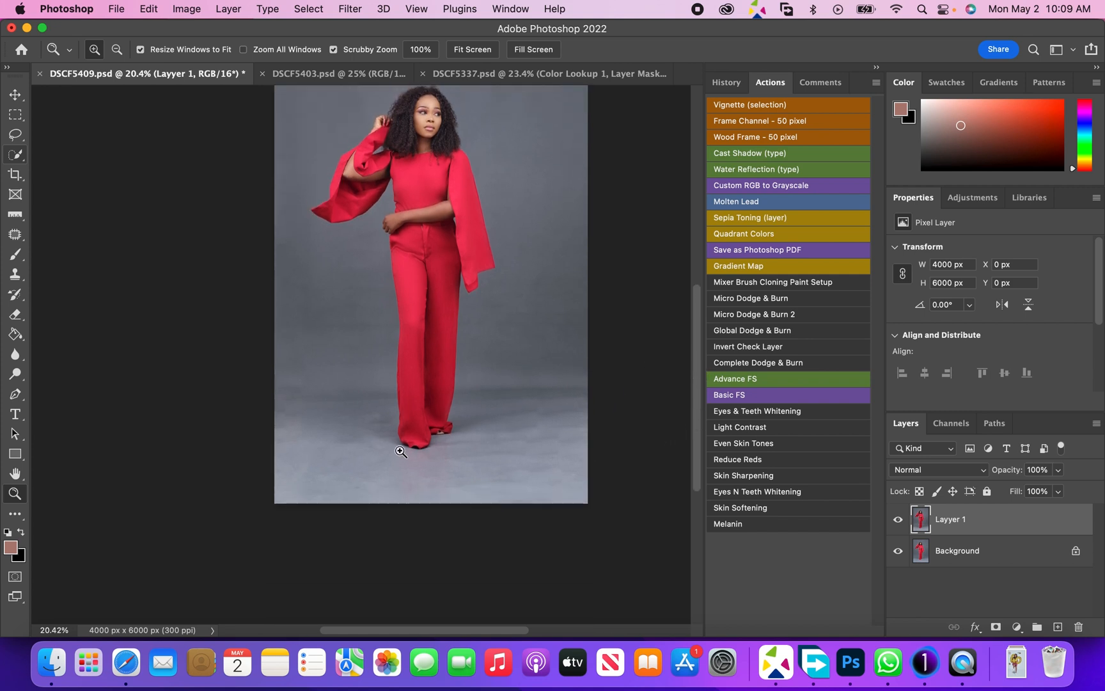
drag(379, 431, 408, 441)
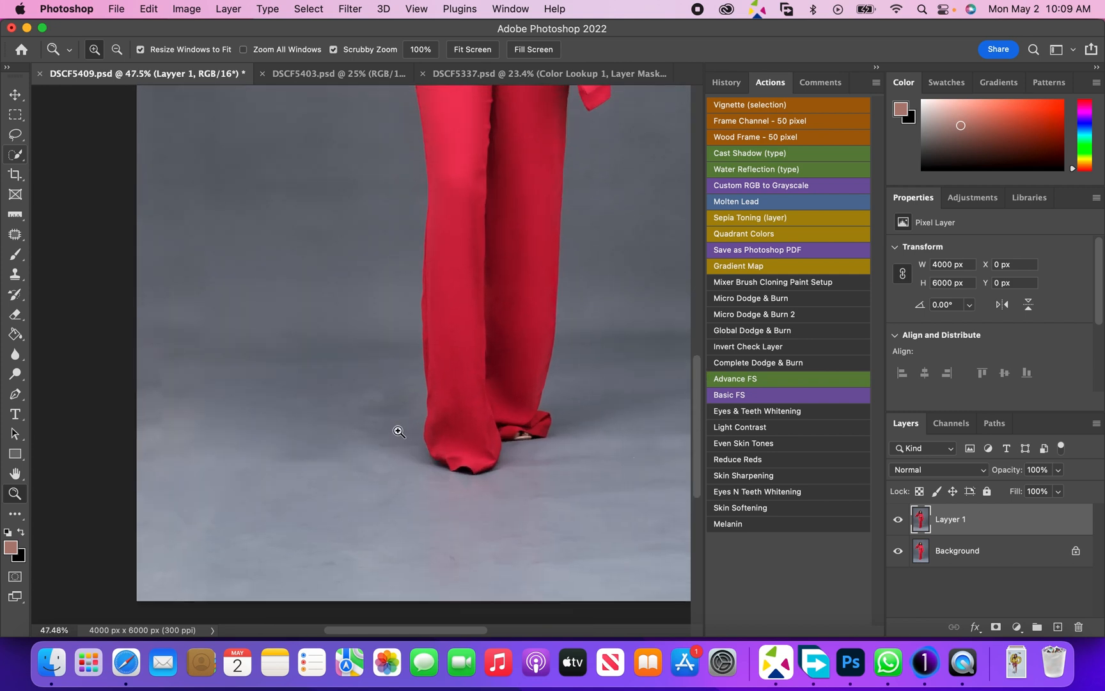
mouse_move(396, 435)
mouse_down()
mouse_move(421, 454)
mouse_move(382, 440)
mouse_up()
drag(424, 475, 397, 467)
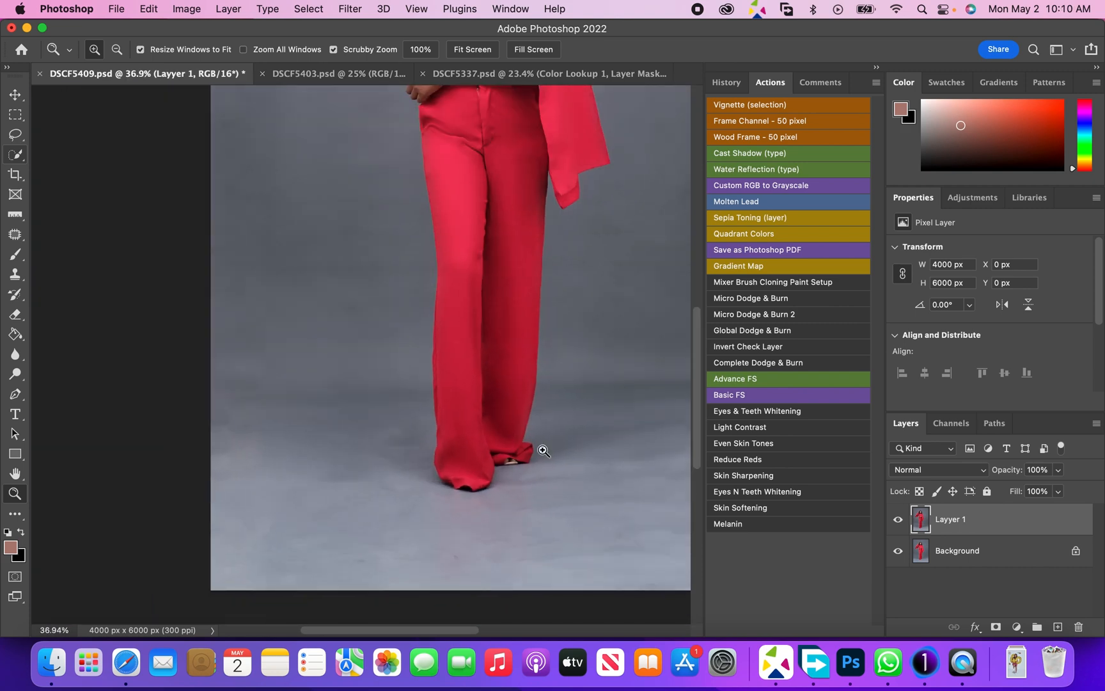
drag(595, 453, 571, 449)
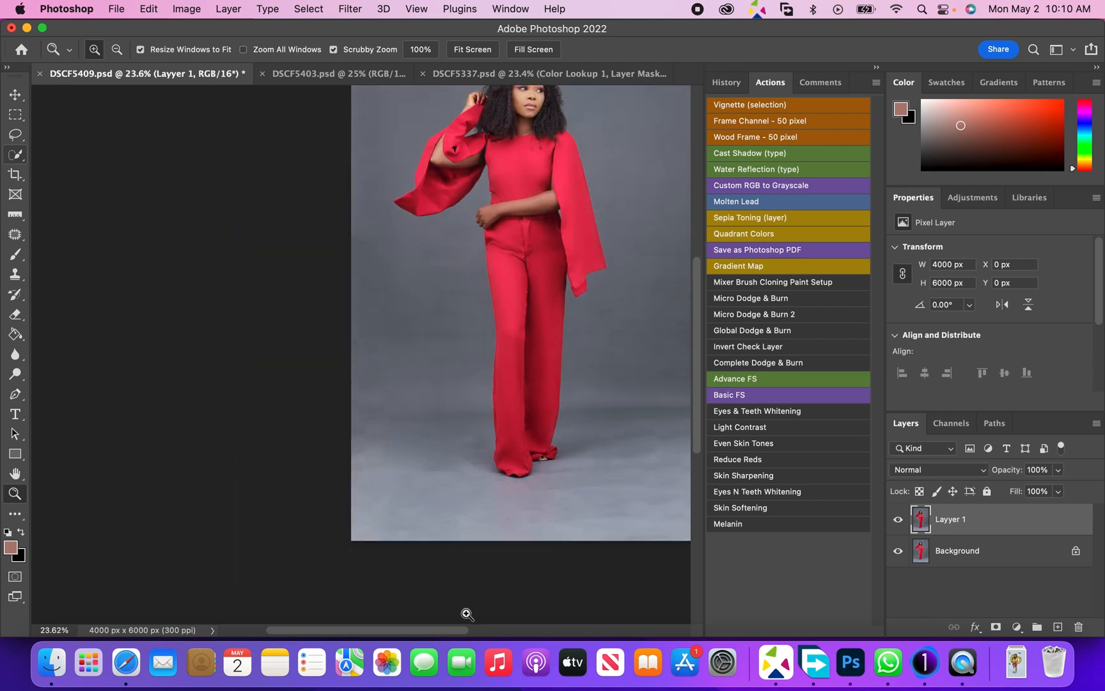
scroll(467, 608, right, 3)
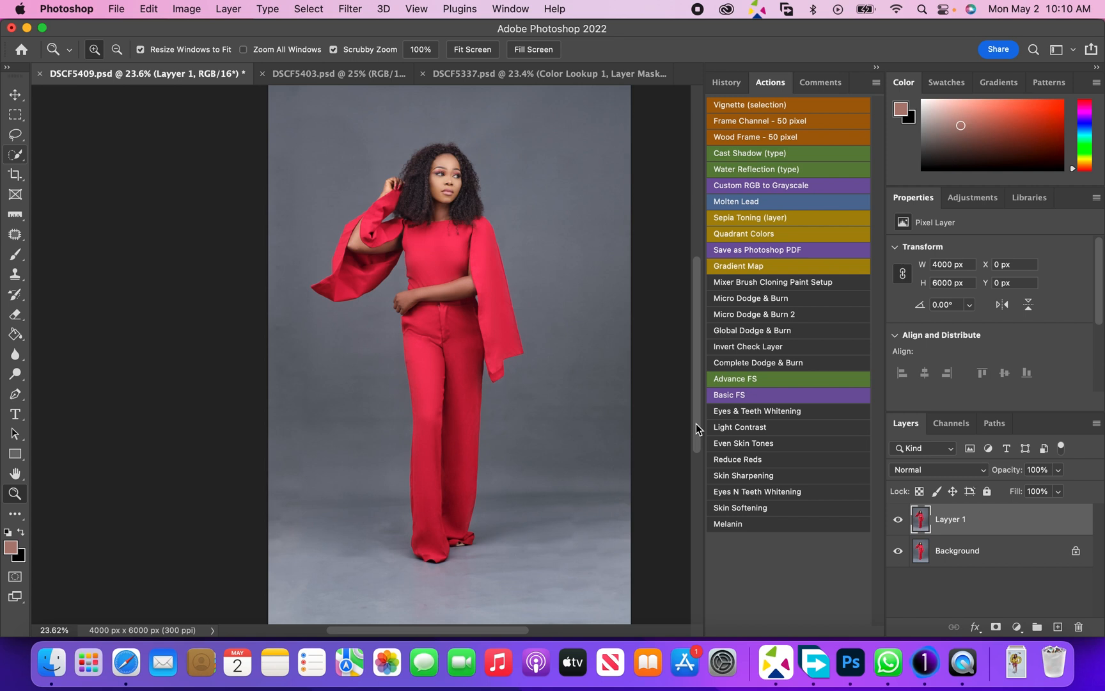
scroll(603, 484, up, 2)
alt+click(602, 497)
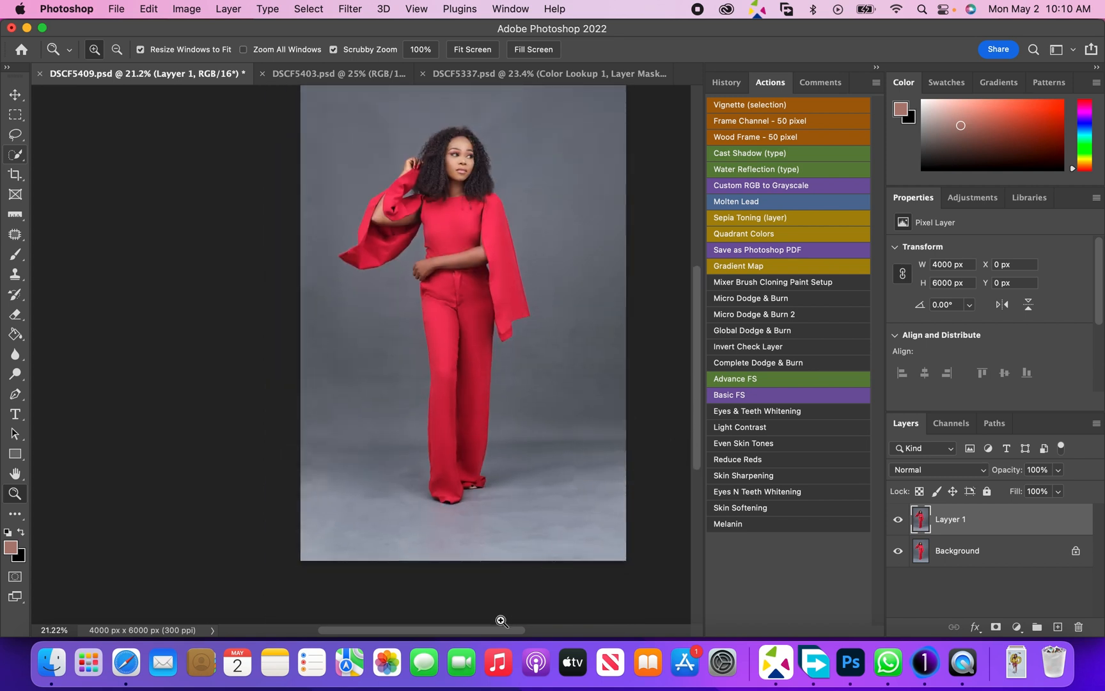
drag(510, 630, 520, 629)
scroll(660, 446, up, 3)
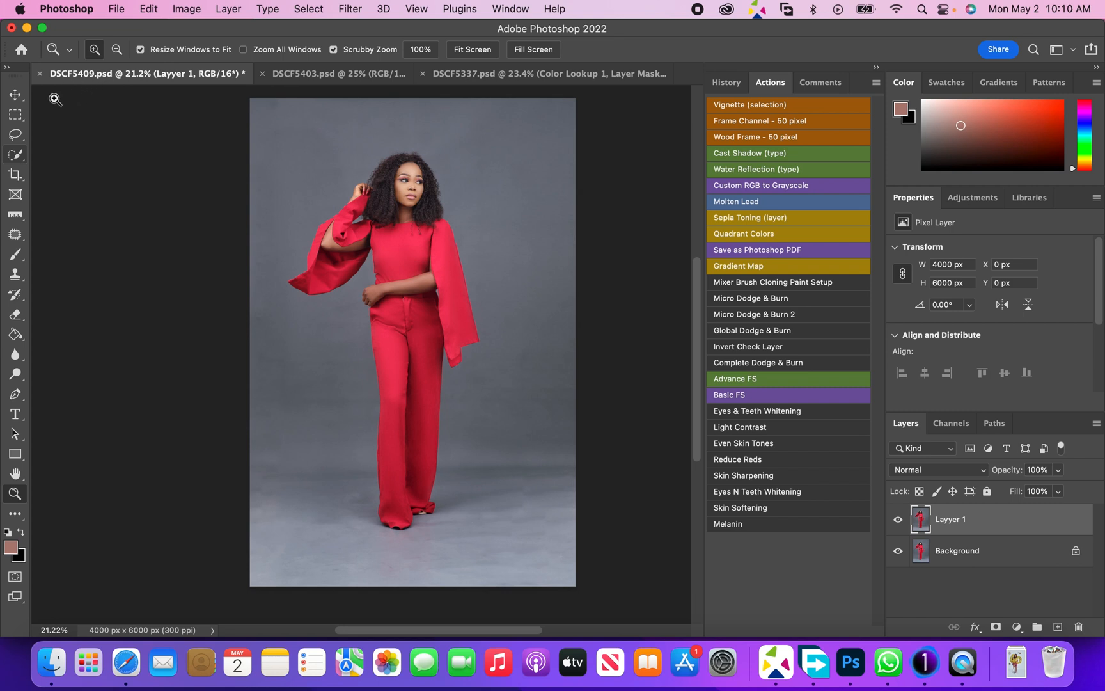
Brush a Quick Selection over the woman in red and invert it so the grey backdrop is selected
right_click(15, 156)
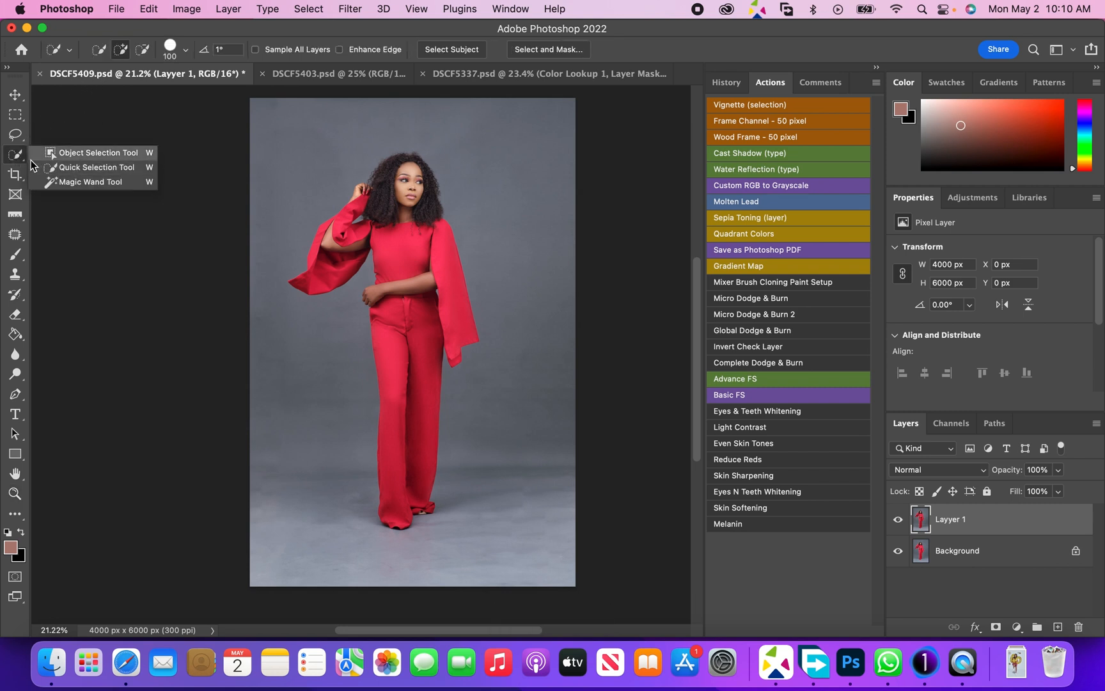
click(76, 167)
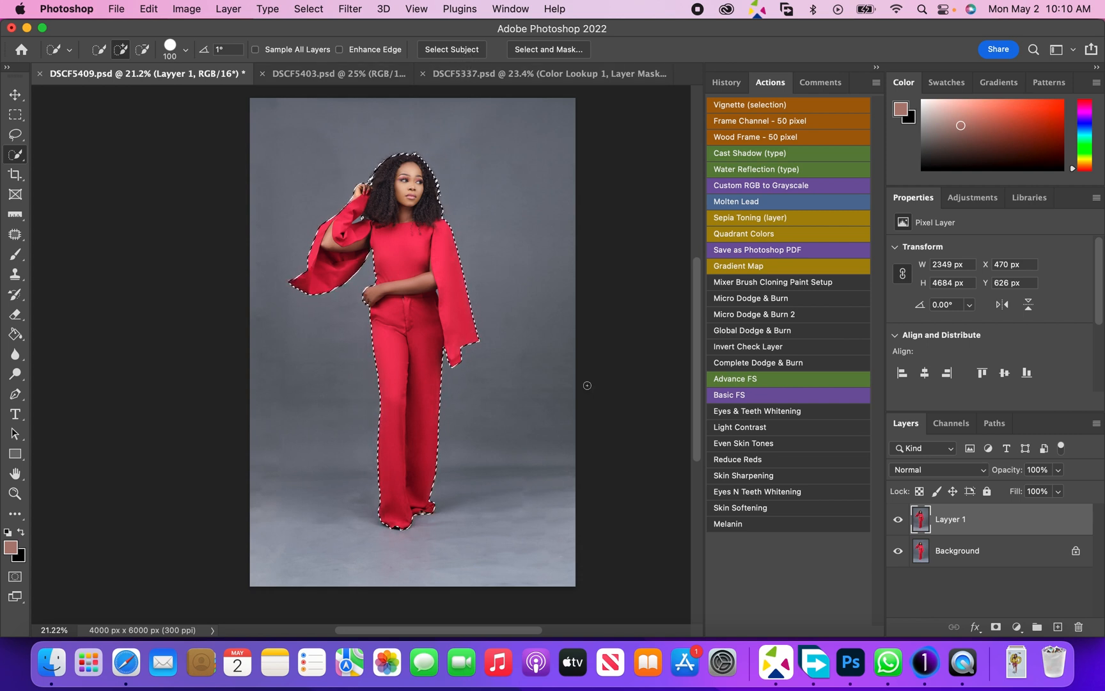
right_click(467, 199)
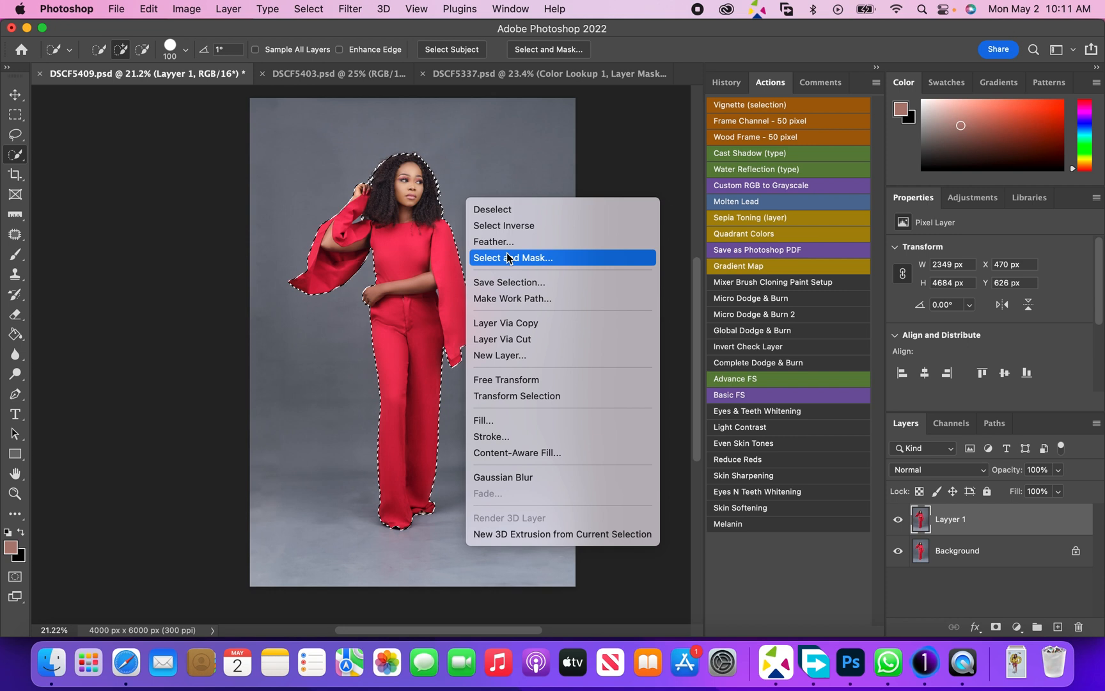
click(522, 226)
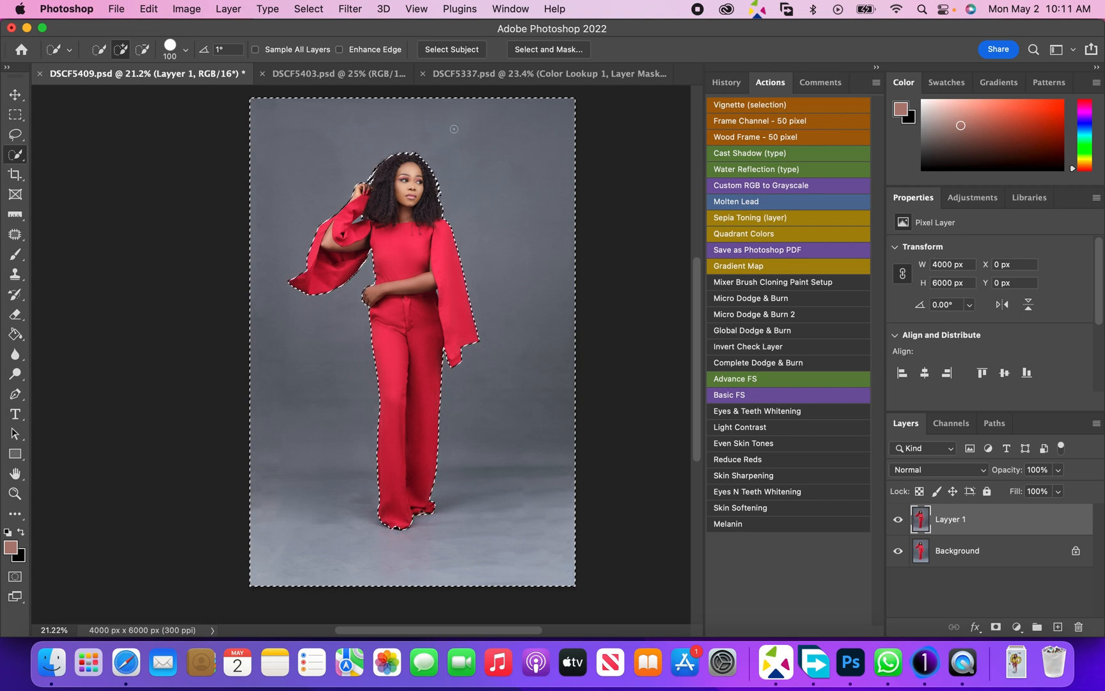
Apply a Median noise filter at a 35-pixel radius to the selected grey backdrop
click(350, 9)
click(353, 11)
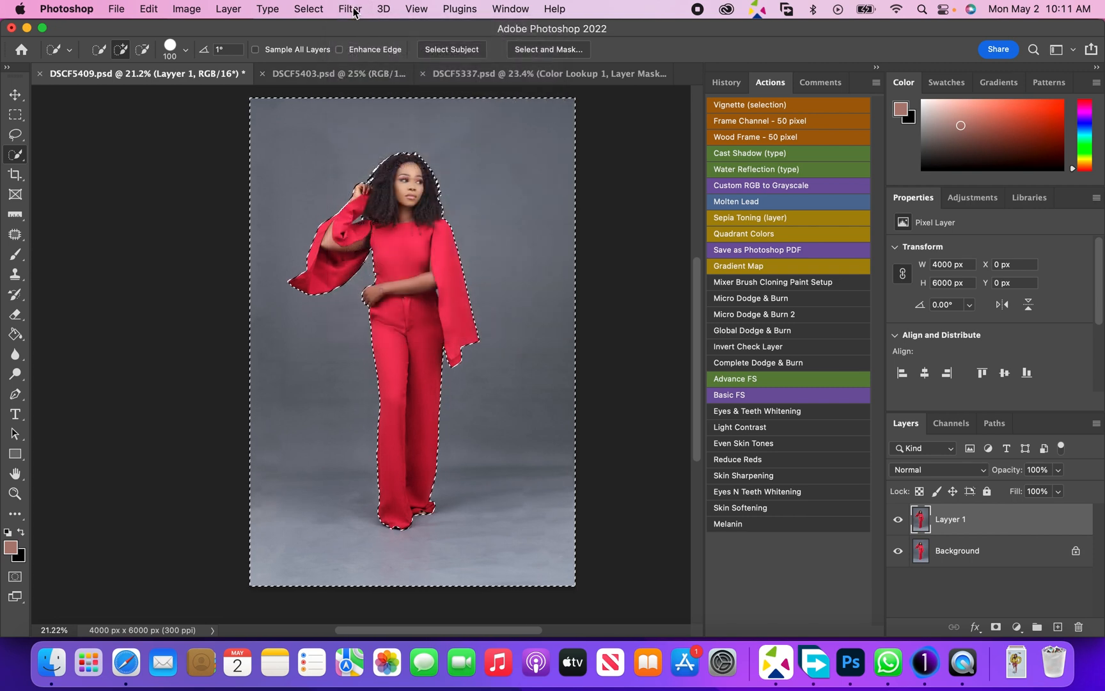
click(355, 12)
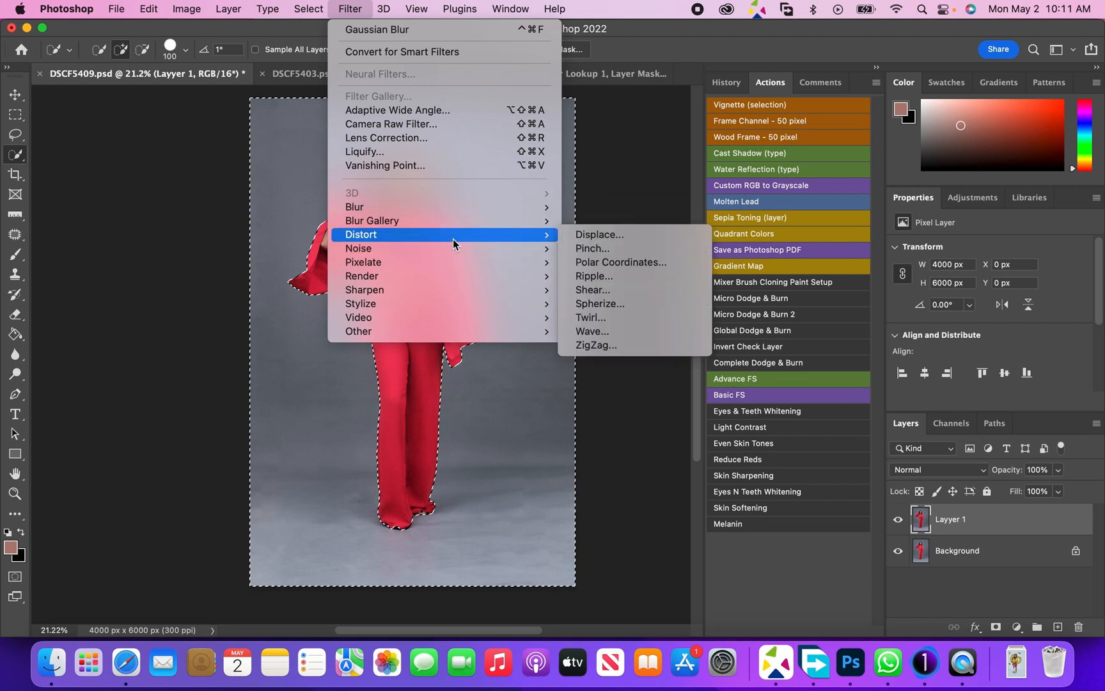
mouse_move(440, 261)
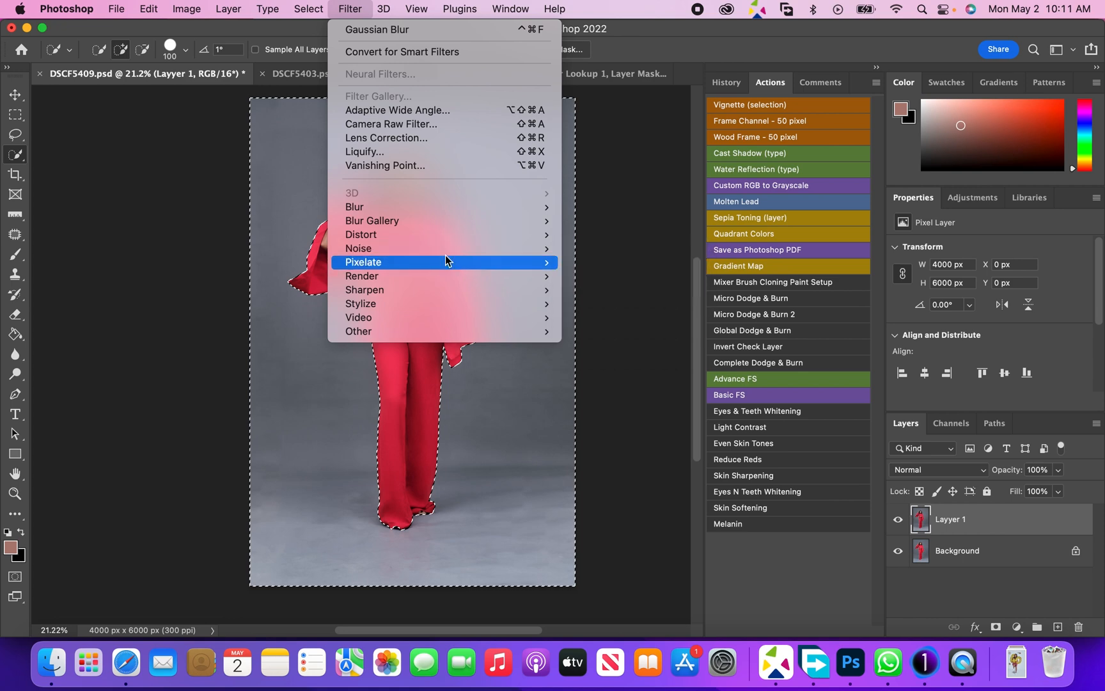
mouse_move(363, 247)
click(604, 291)
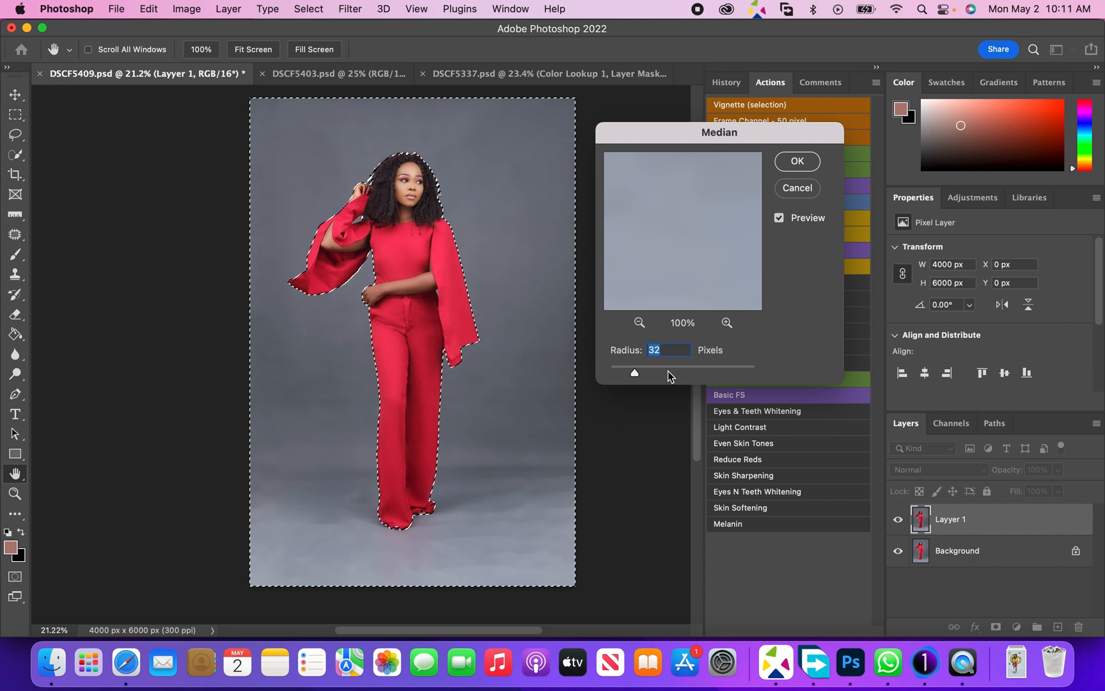
drag(636, 373, 639, 372)
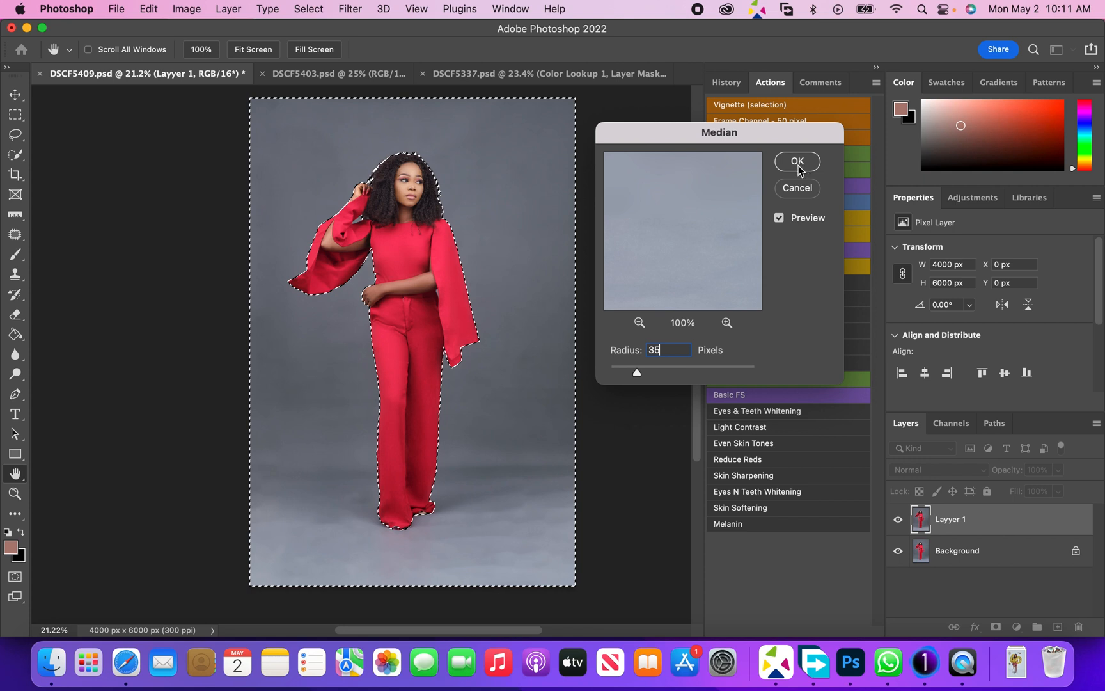
click(798, 162)
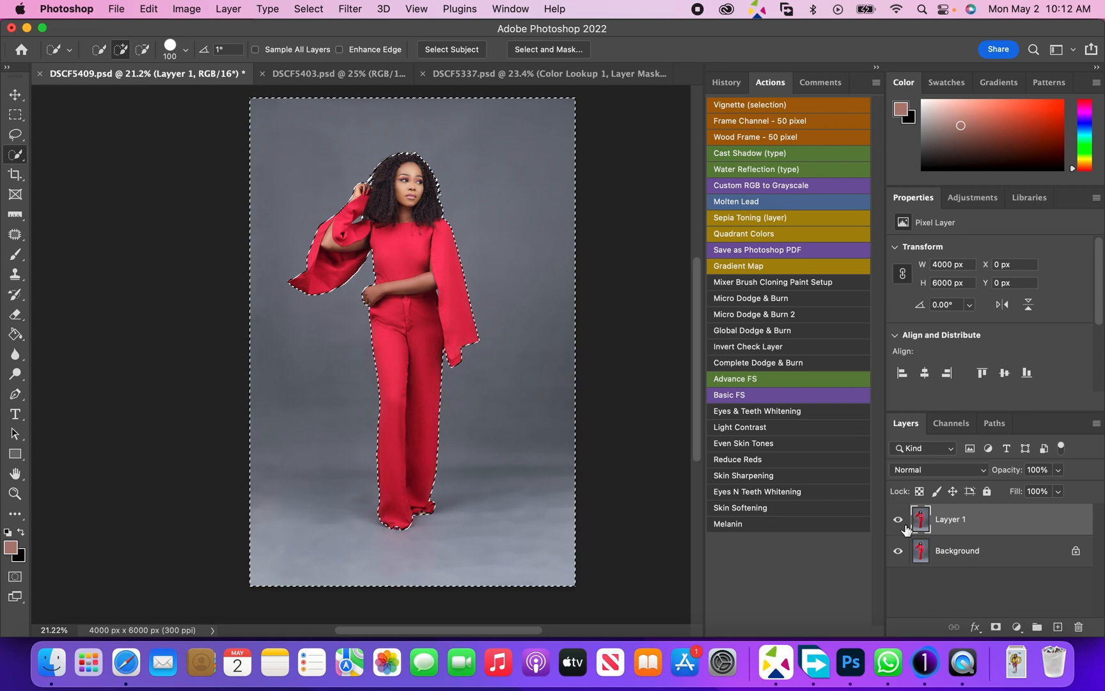
Toggle Layer 1 to compare with the original, then drop the background selection with the Lasso
click(900, 520)
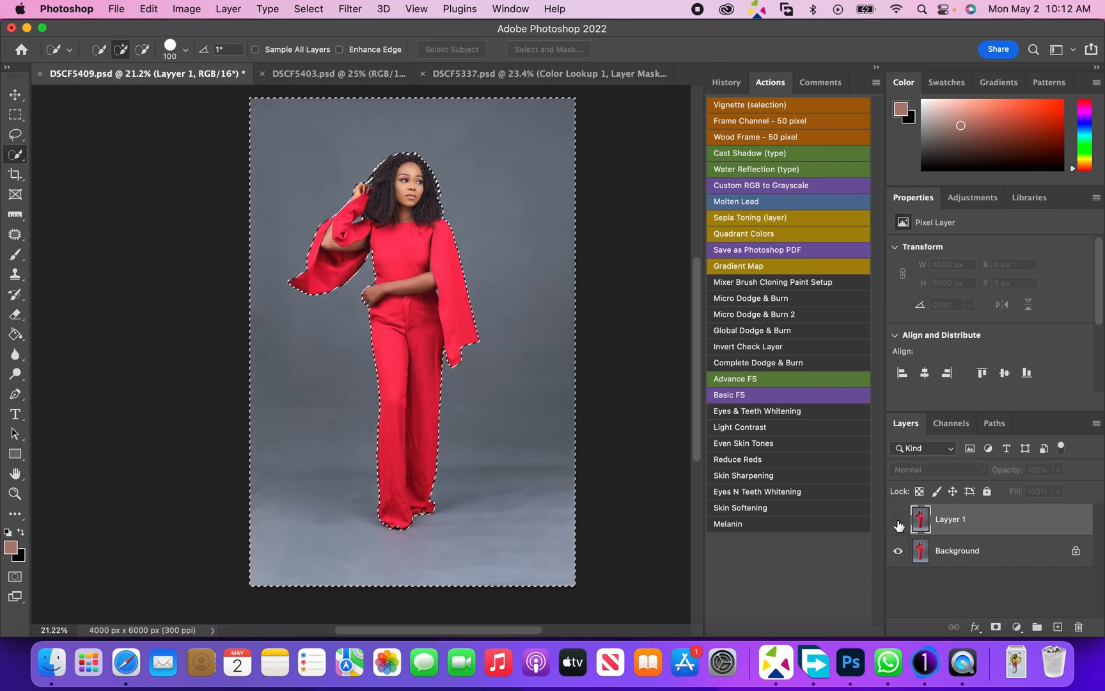
click(898, 521)
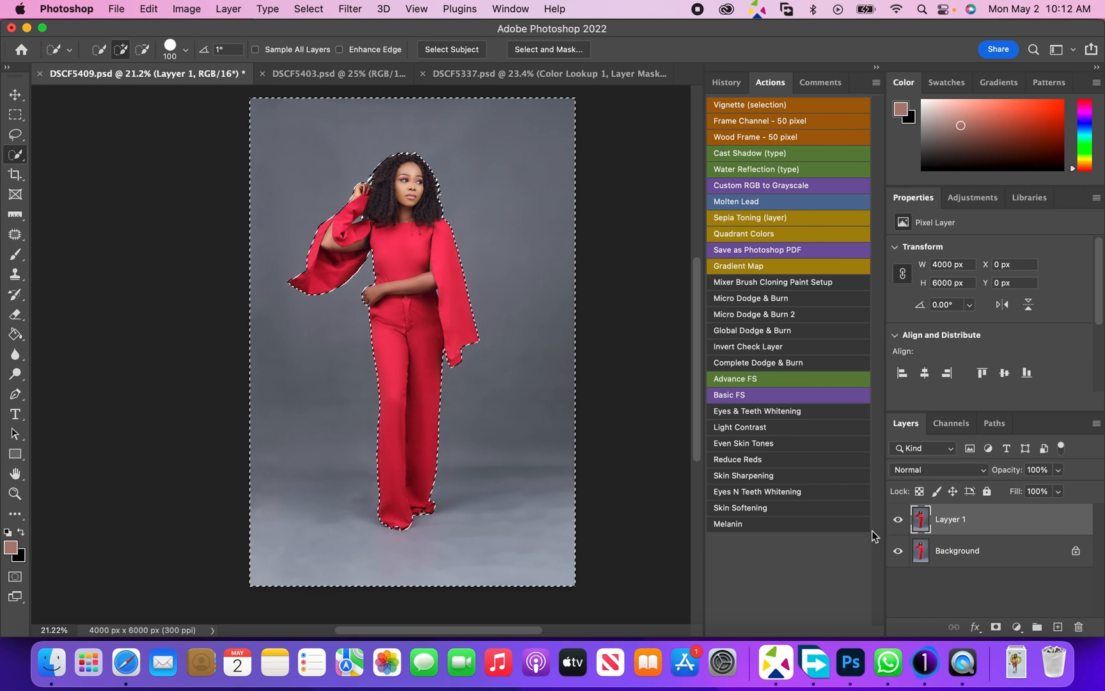
click(15, 134)
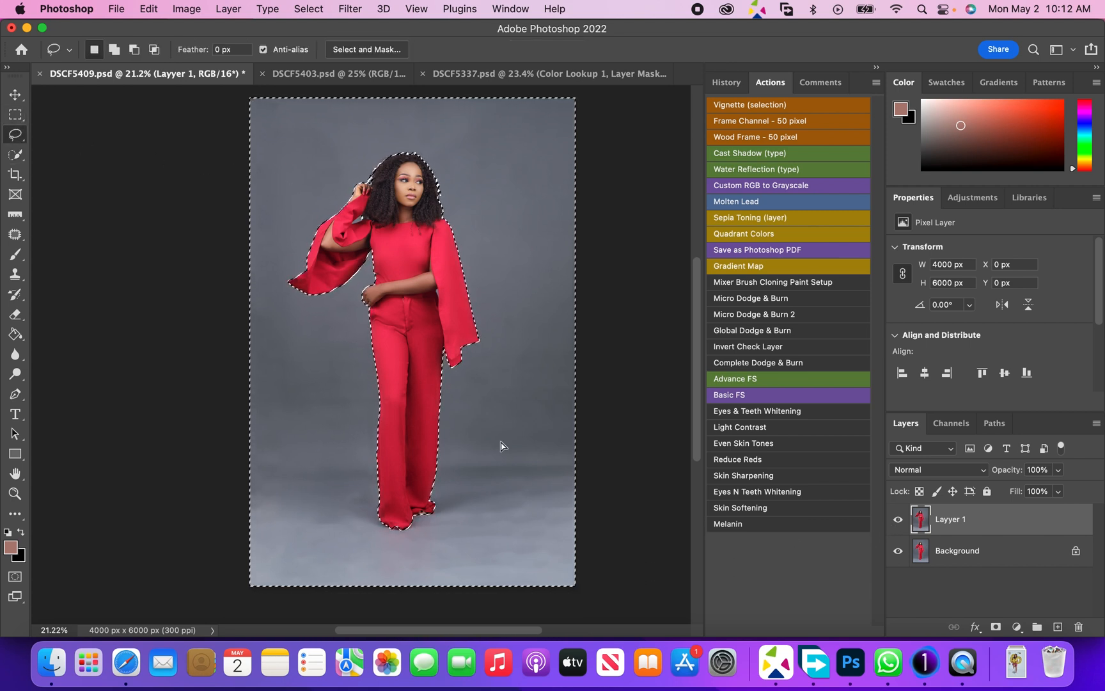
click(550, 540)
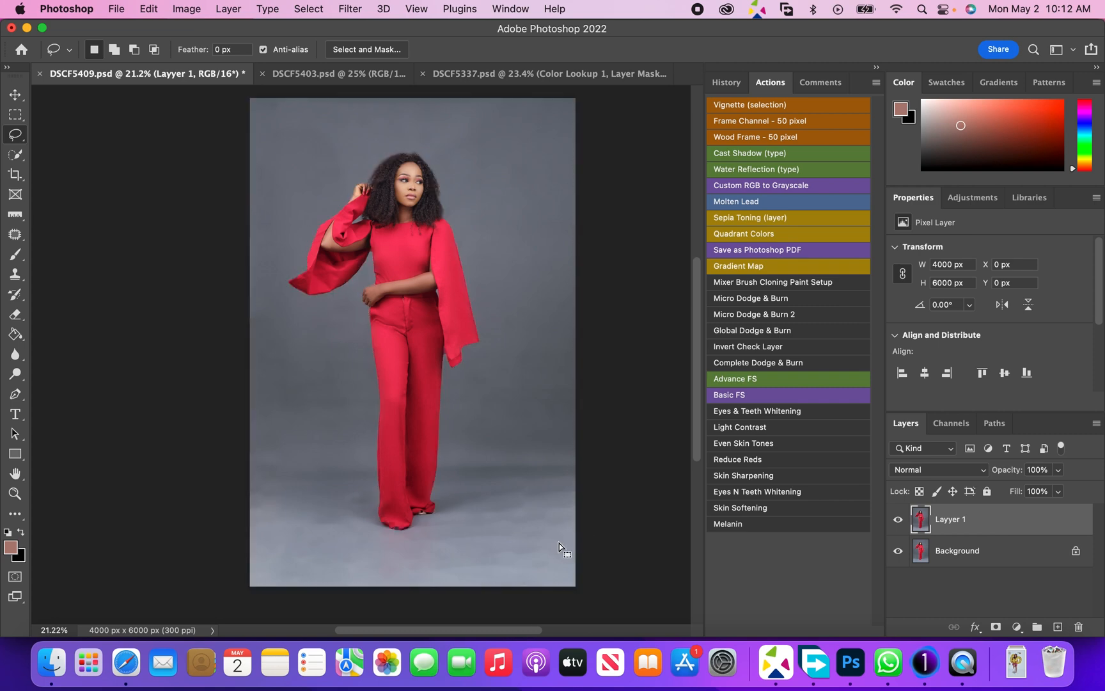
Zoom in on the floor below the trousers, toggle Layer 1 for a before/after check, then fit the portrait in view
key(z)
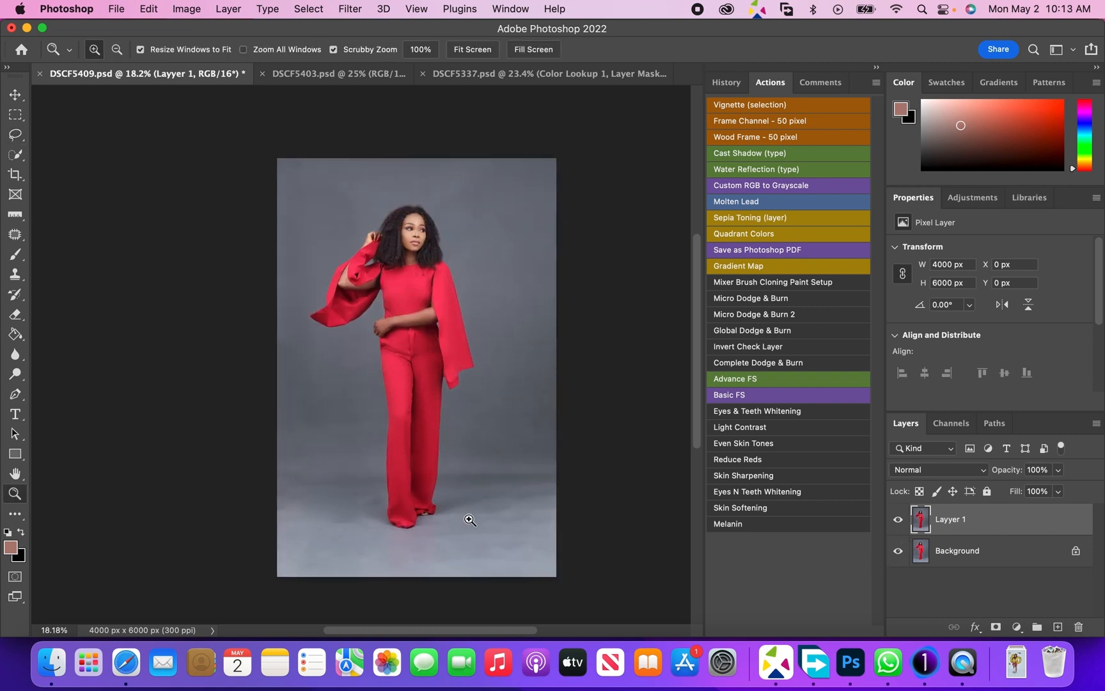
drag(491, 539, 458, 531)
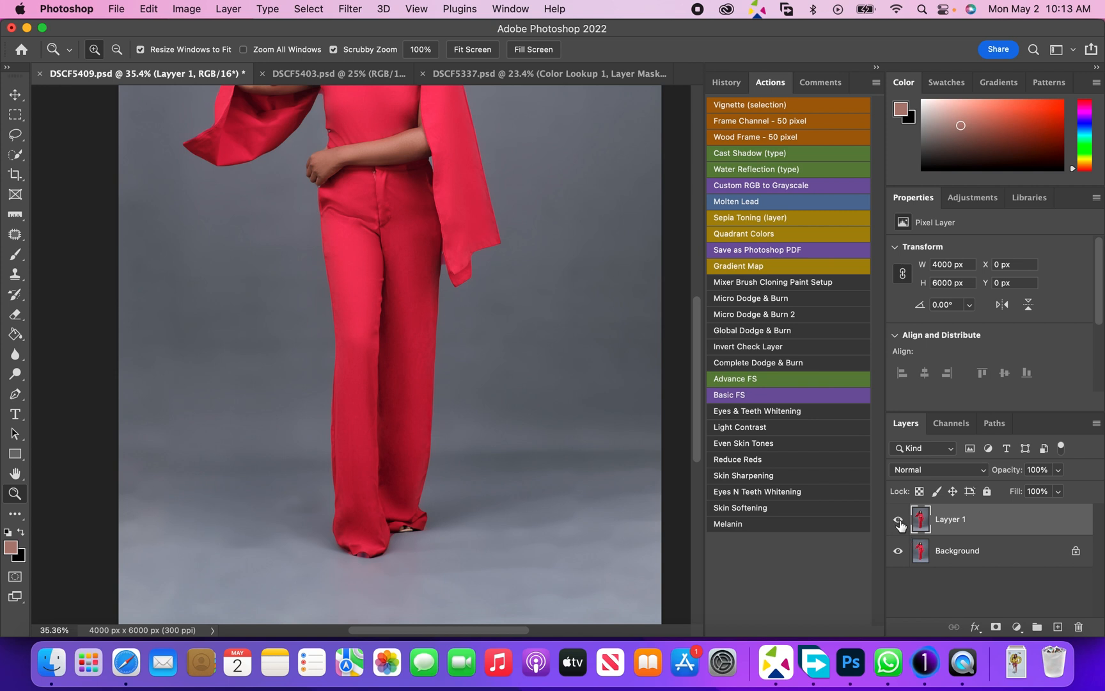
click(900, 522)
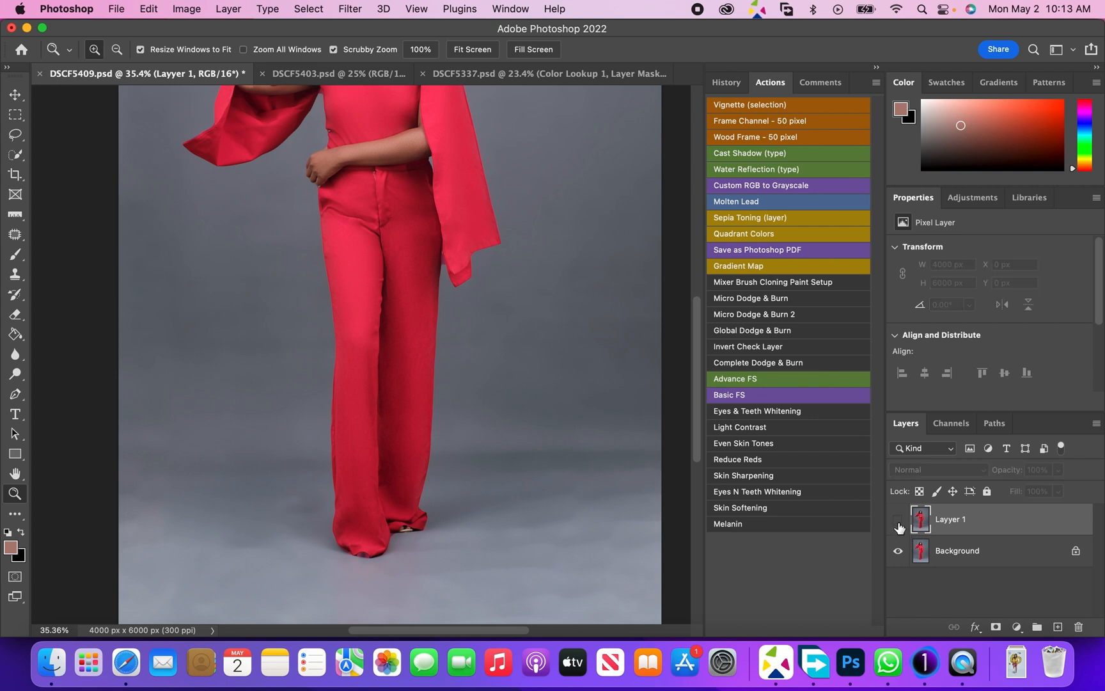
click(900, 523)
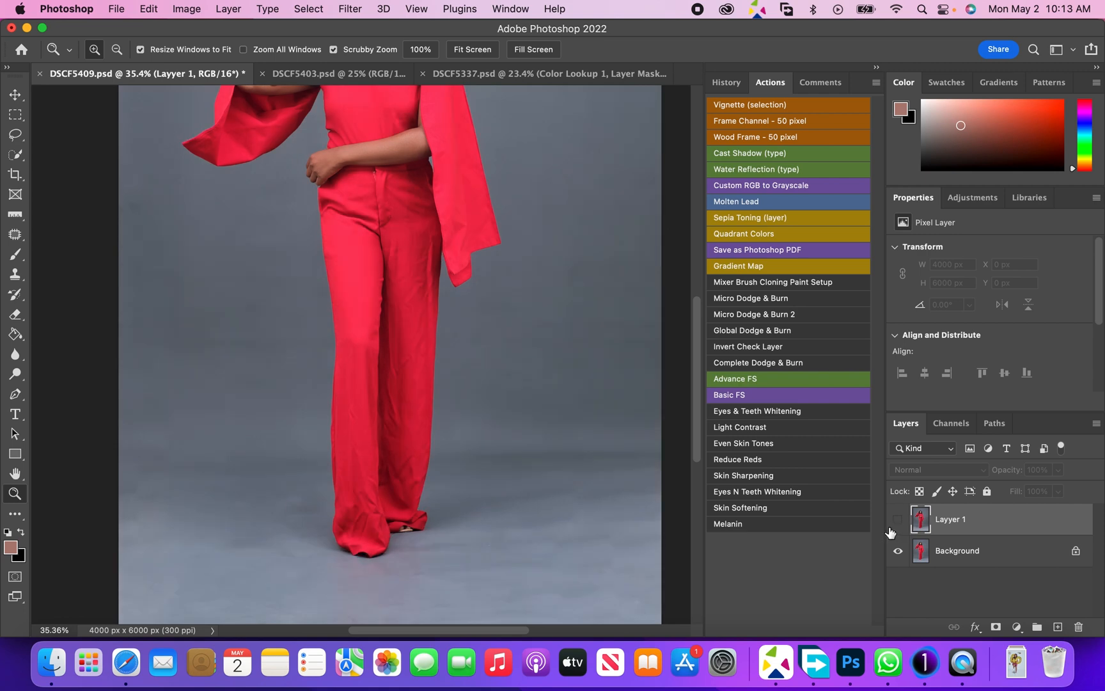
drag(432, 579, 378, 331)
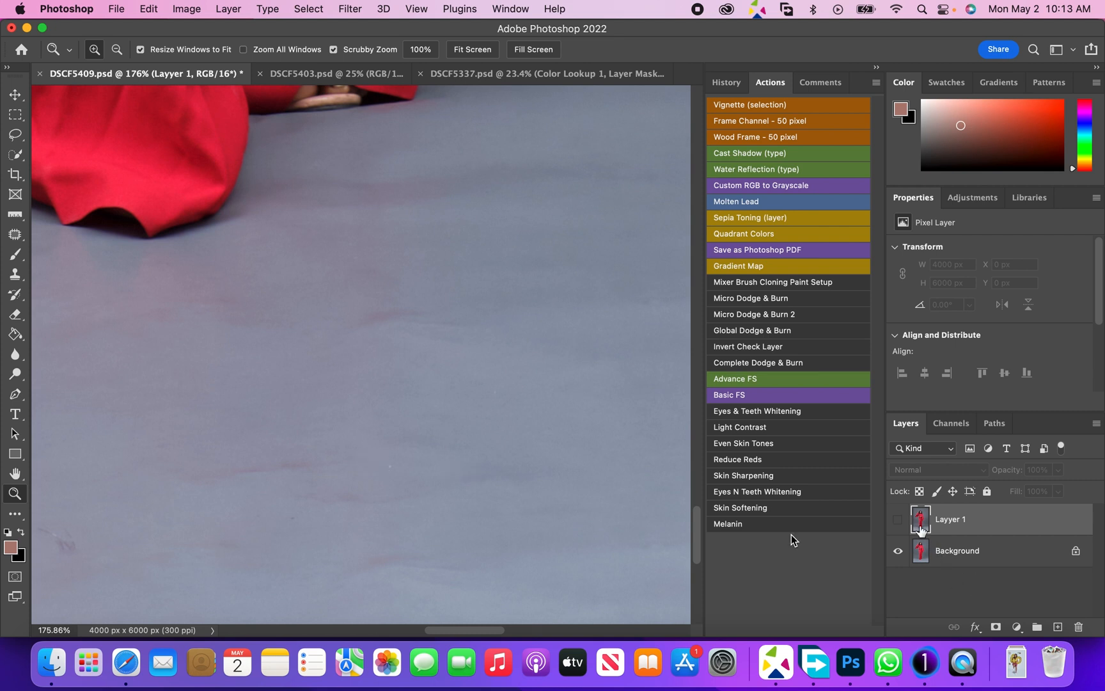
click(900, 522)
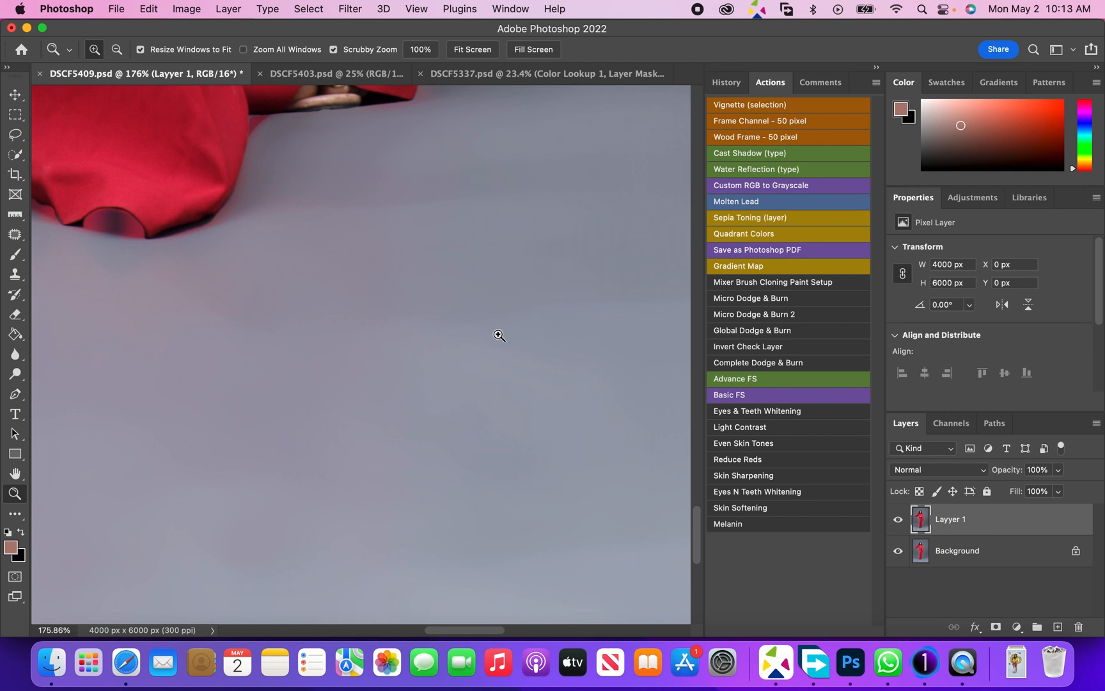
drag(535, 326, 499, 336)
click(473, 49)
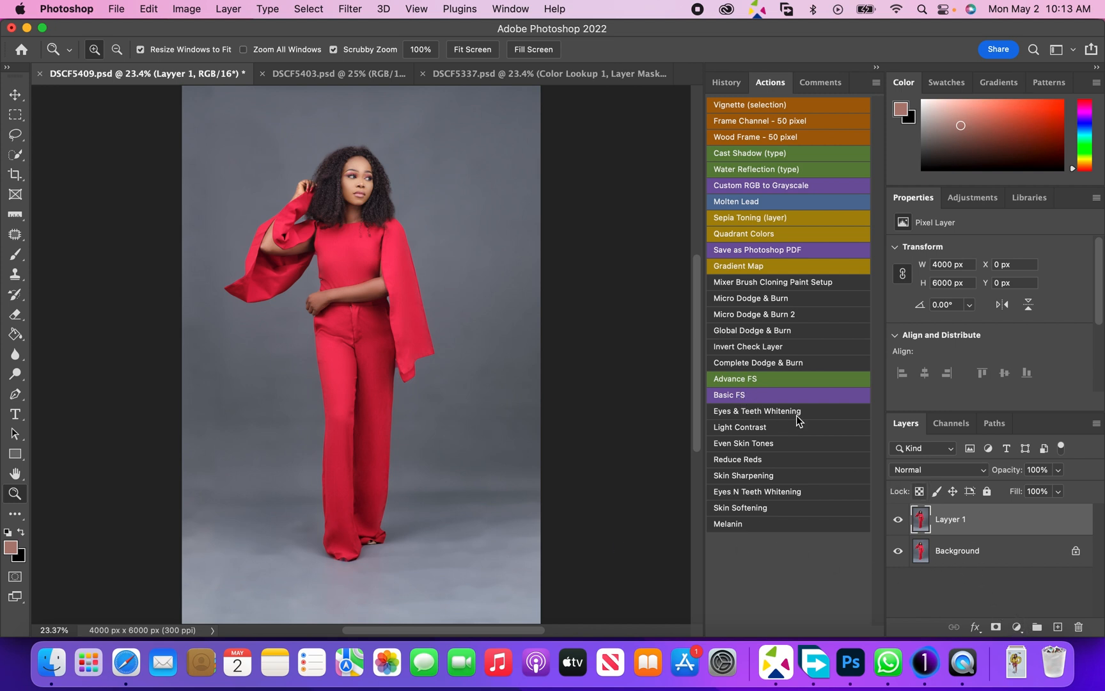
Run the Basic FS action with an 8-pixel Gaussian blur on the Low Frequency layer
double_click(743, 397)
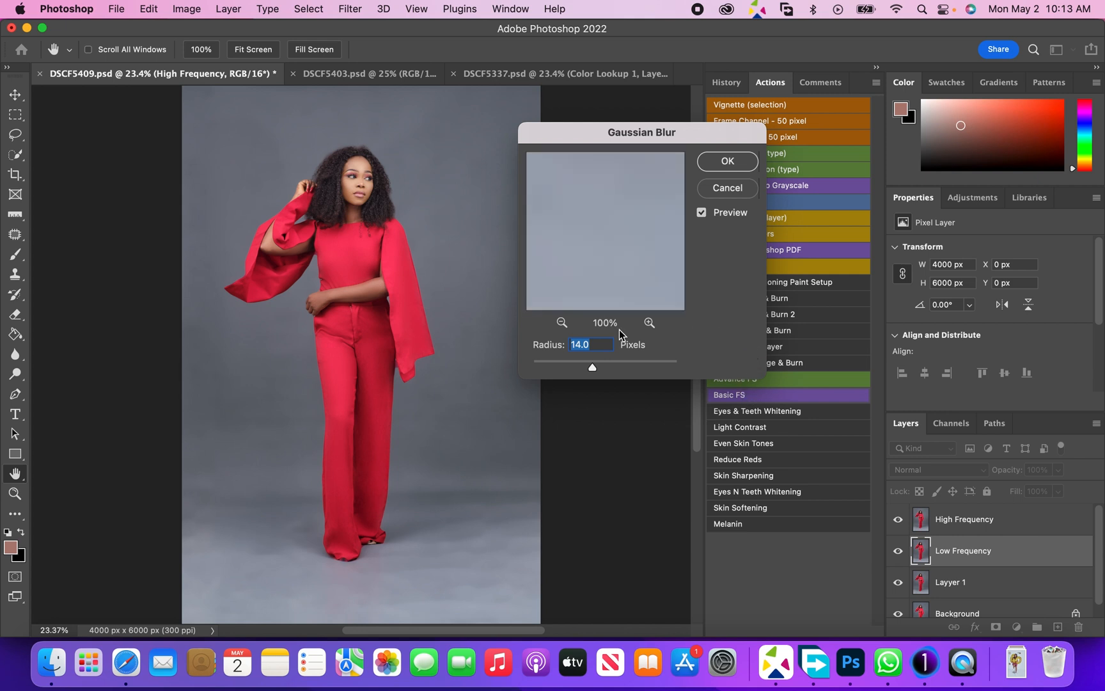
text(8)
click(728, 161)
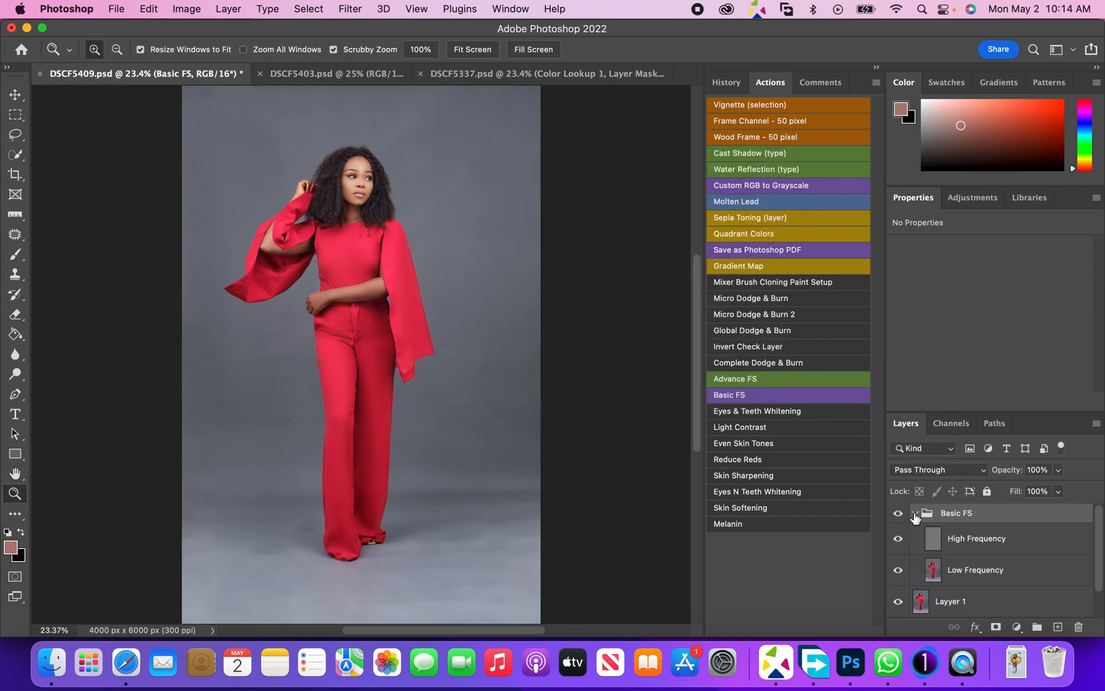
On the Low Frequency layer, trace a loose Lasso outline around the model to select the backdrop
click(965, 573)
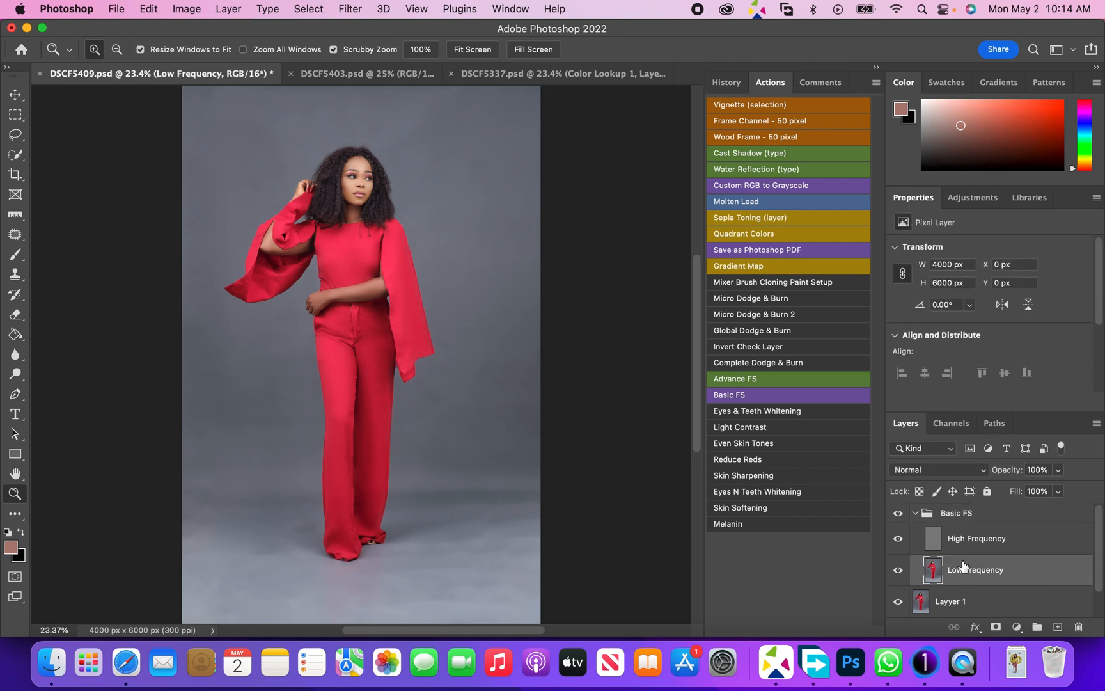
click(16, 135)
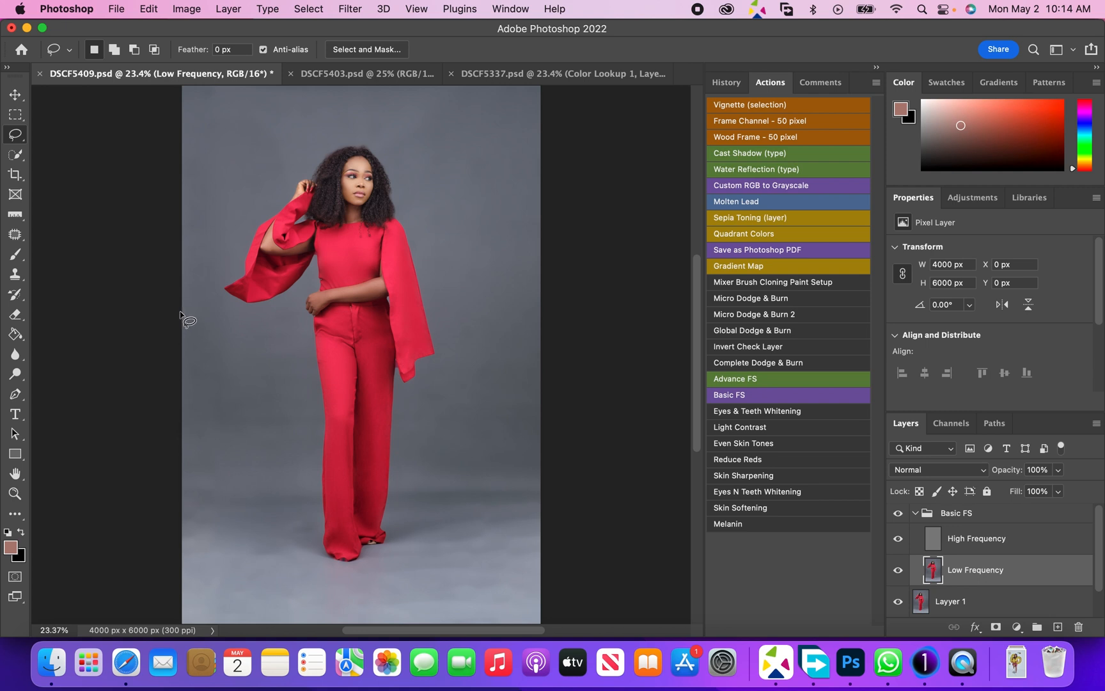
drag(183, 316, 180, 453)
key(cmd+shift+d)
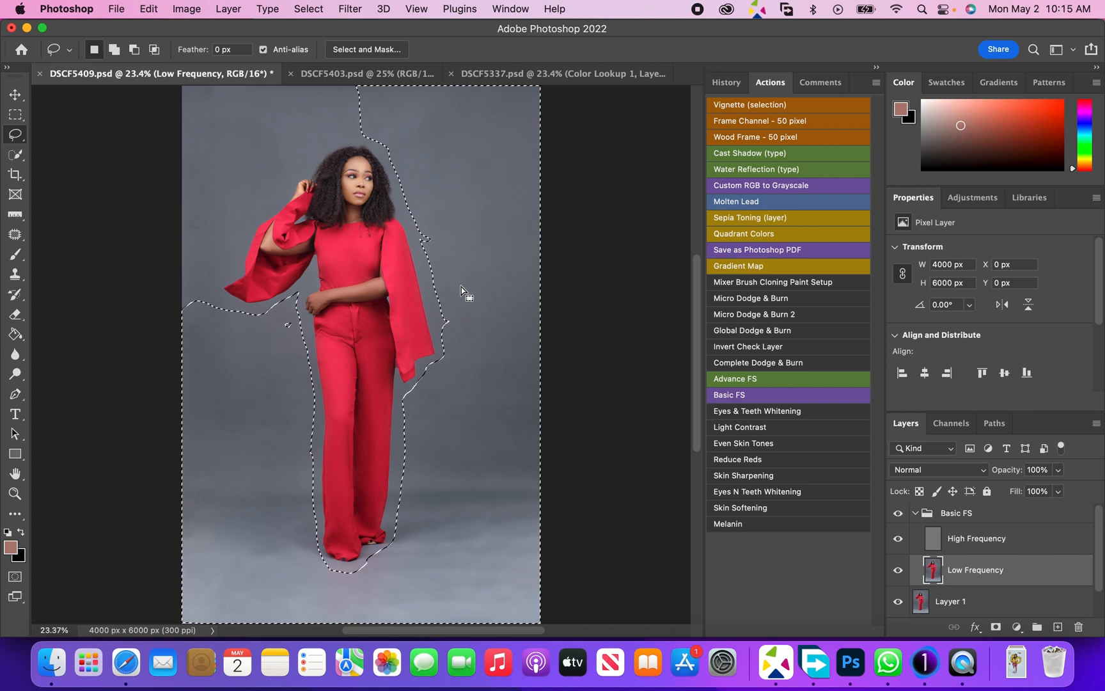
Clear the selection by mistake and restore it with Reselect
right_click(461, 287)
click(484, 291)
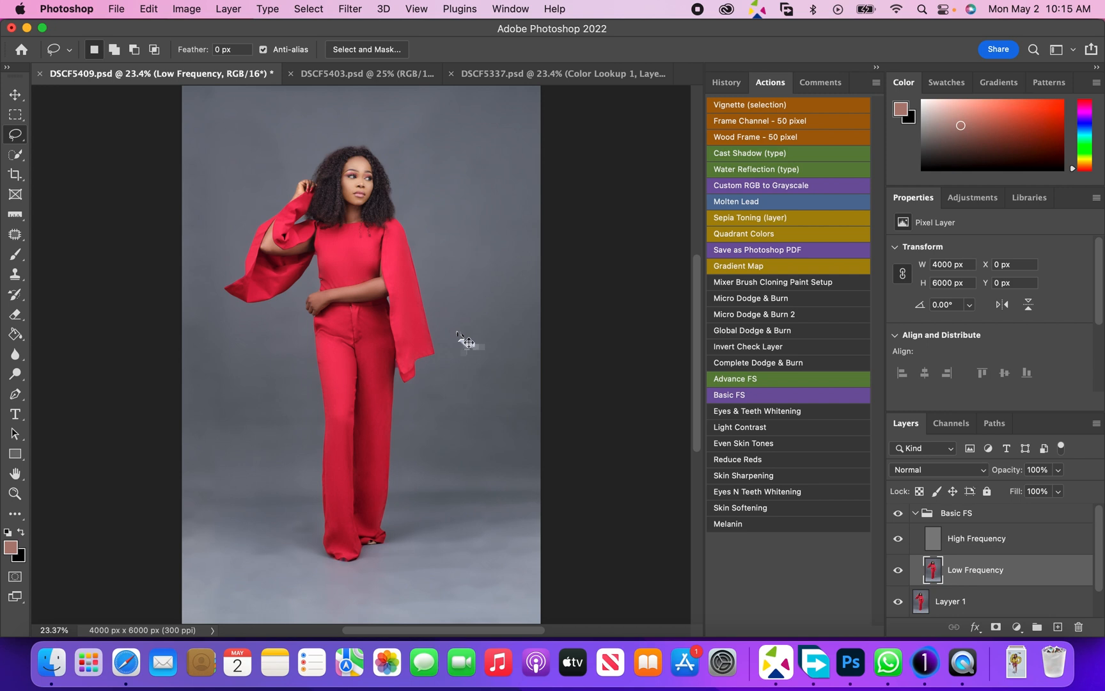
key(ctrl+shift+d)
Feather the background selection by 25 pixels
right_click(469, 322)
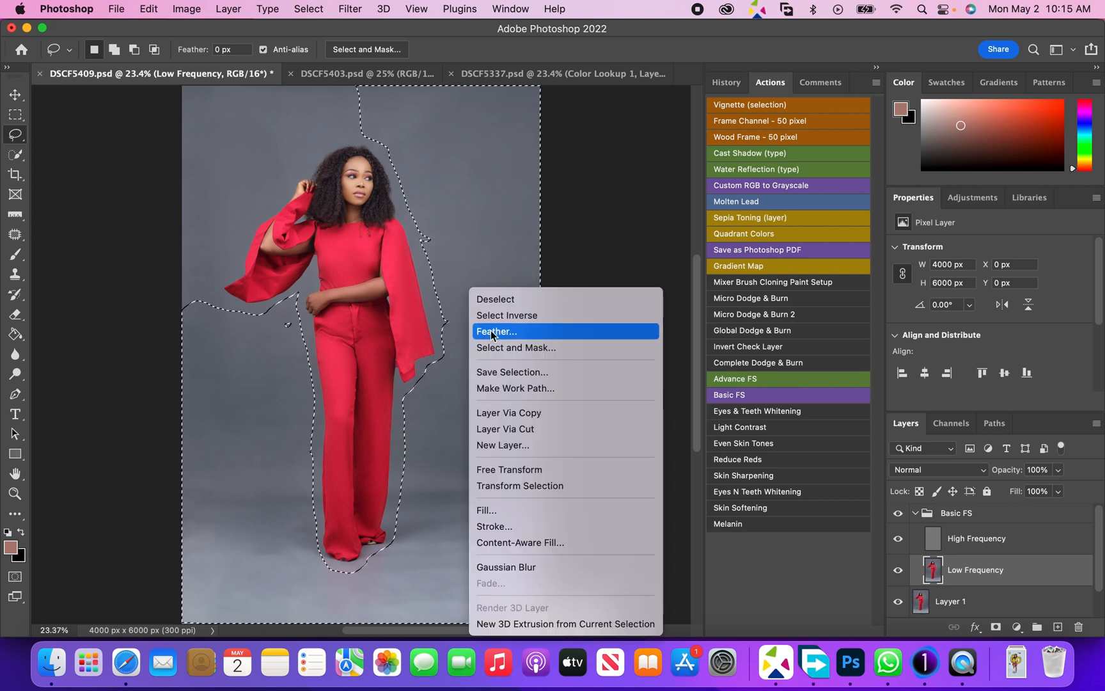
click(490, 332)
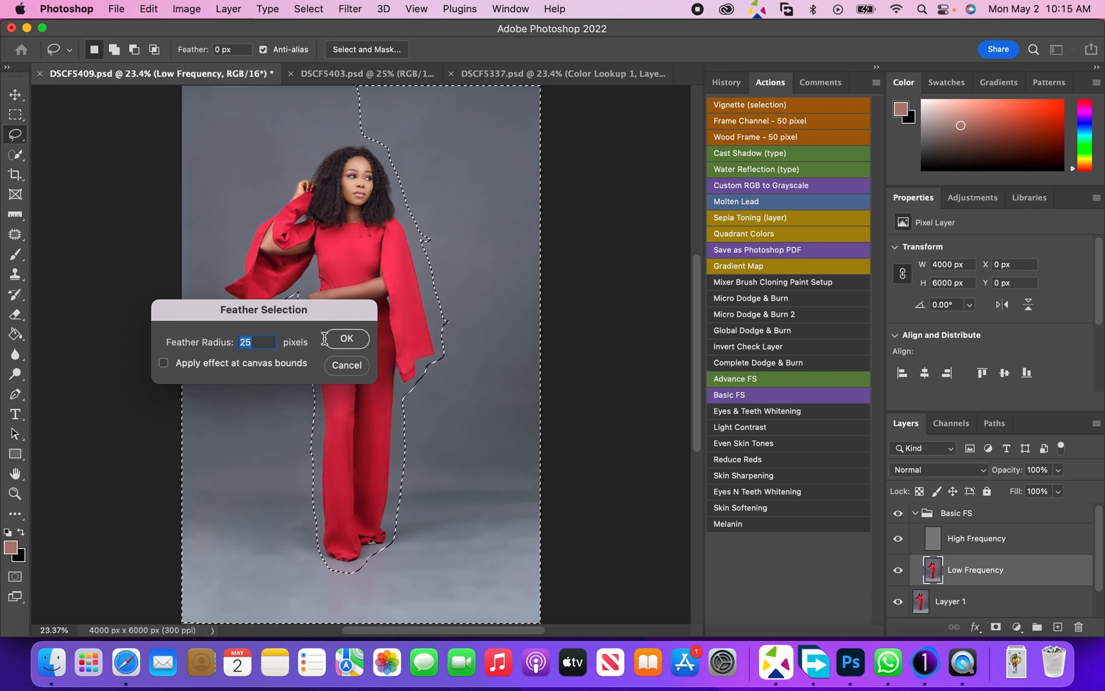
click(348, 338)
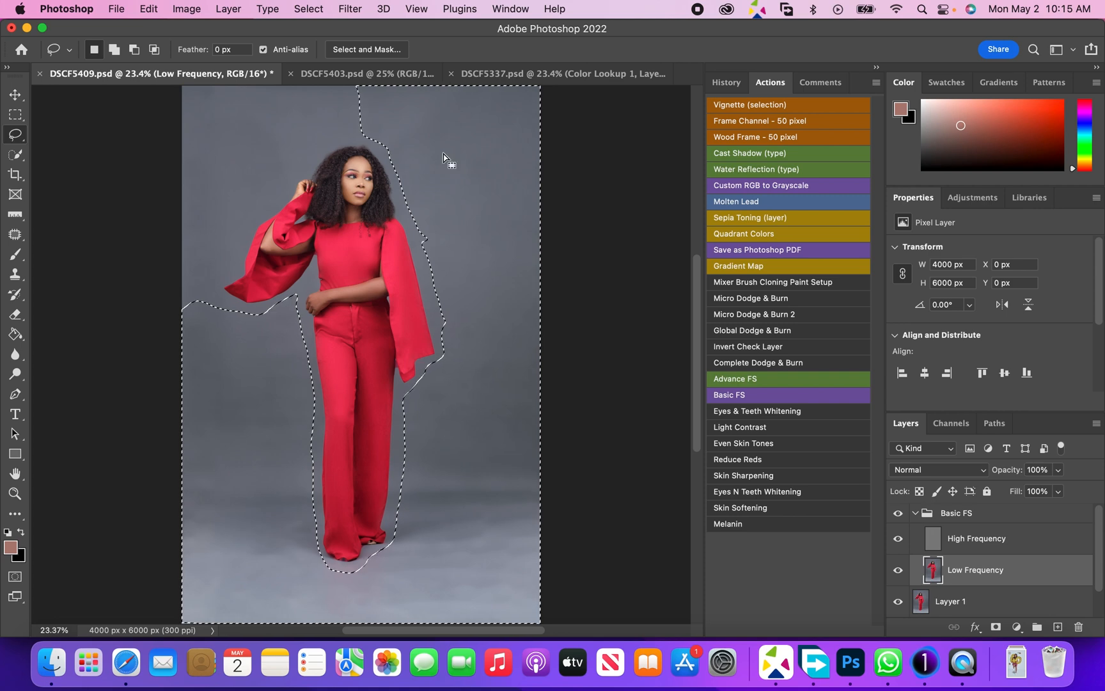
Smooth the selected backdrop on the Low Frequency layer with a 35-pixel Gaussian blur
click(350, 9)
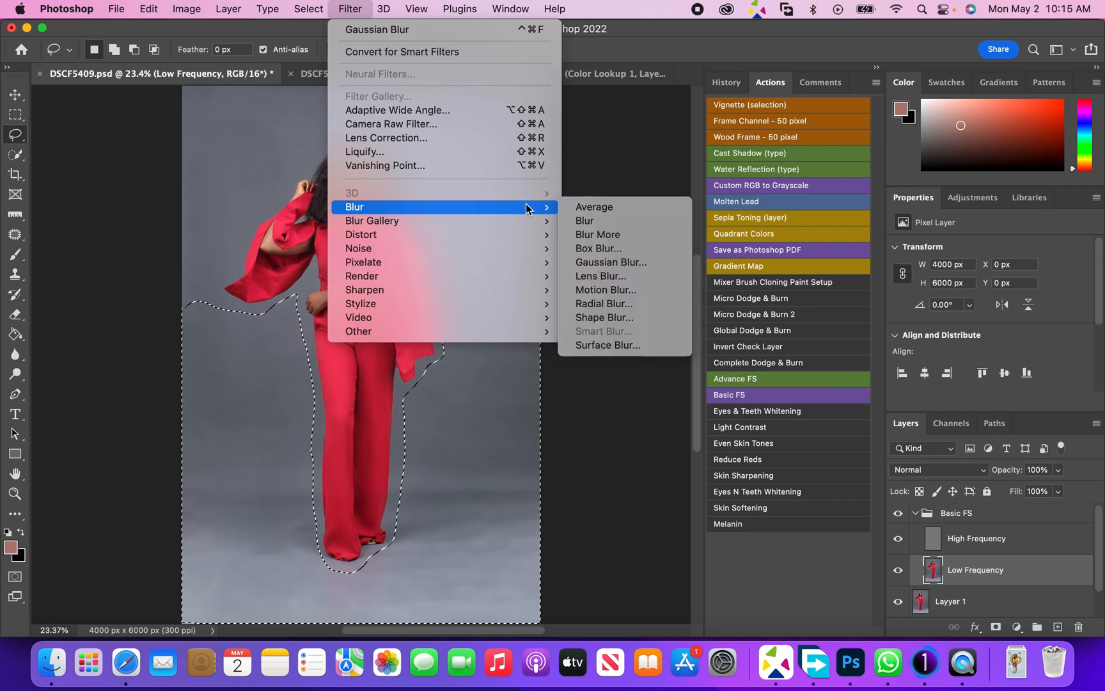
mouse_move(355, 208)
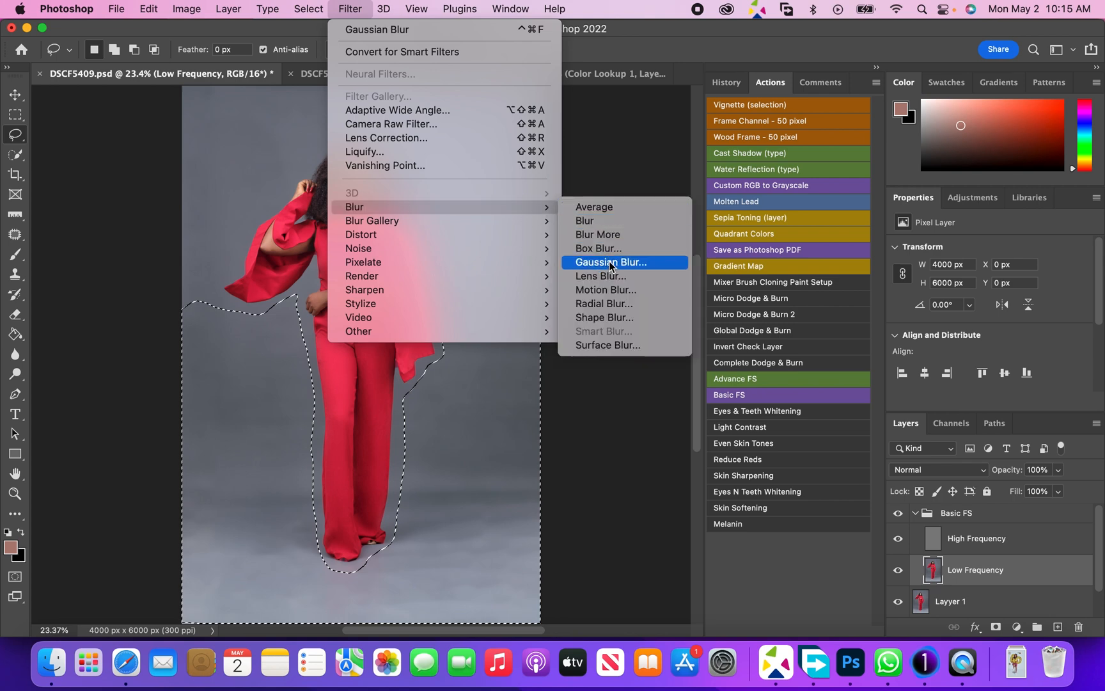
click(613, 262)
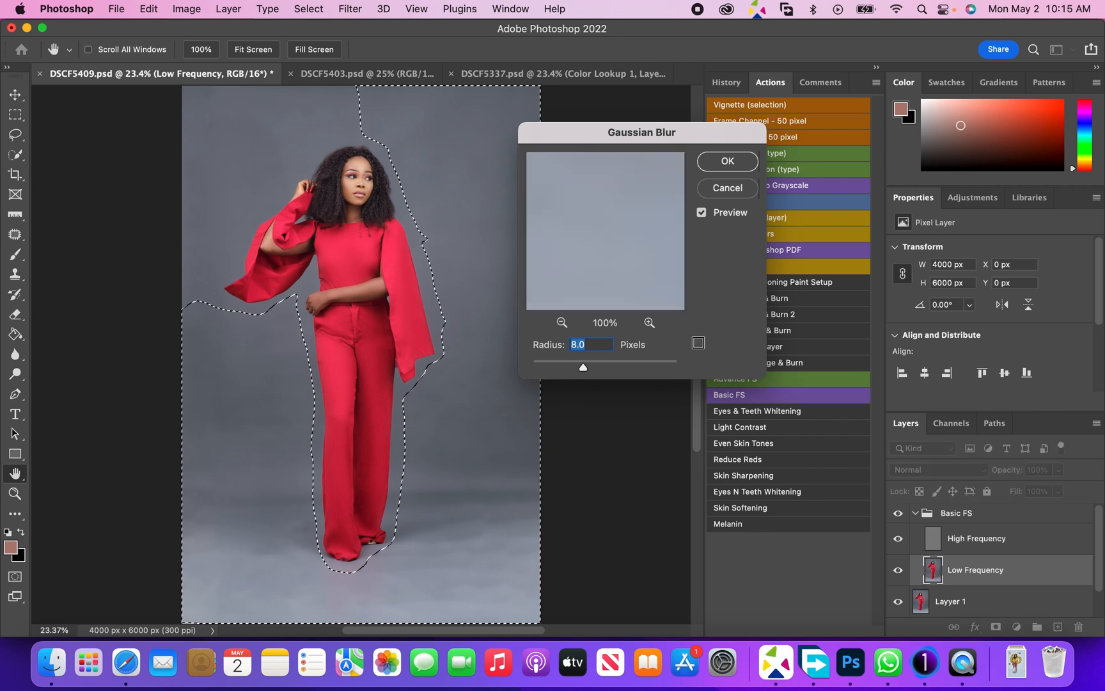
text(35)
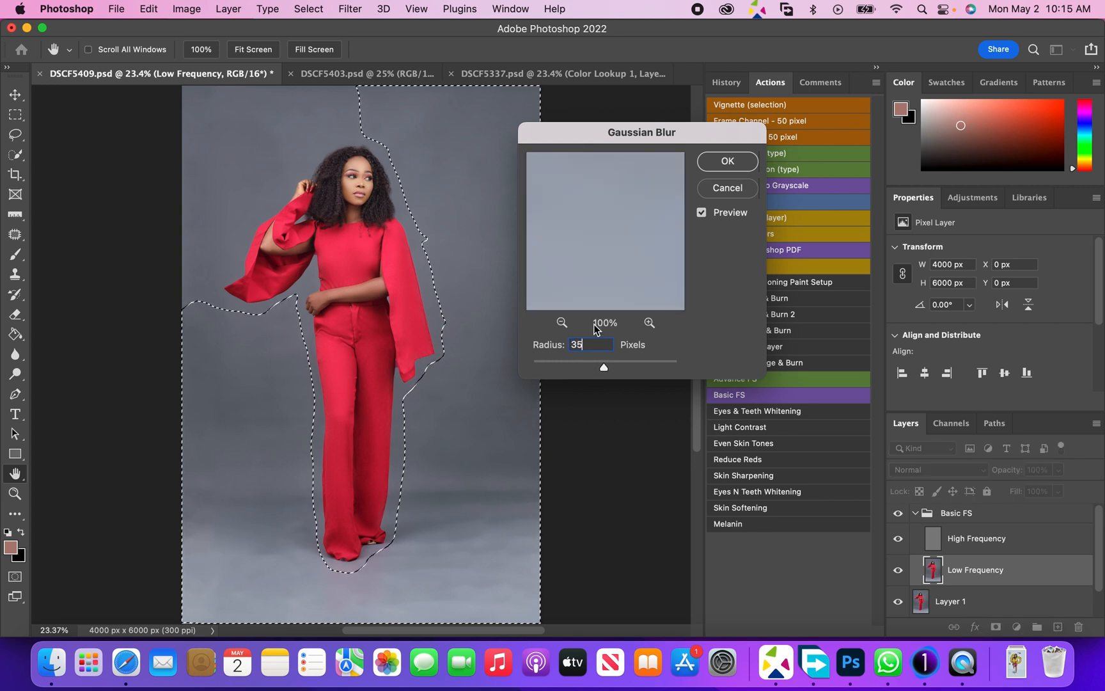
click(727, 164)
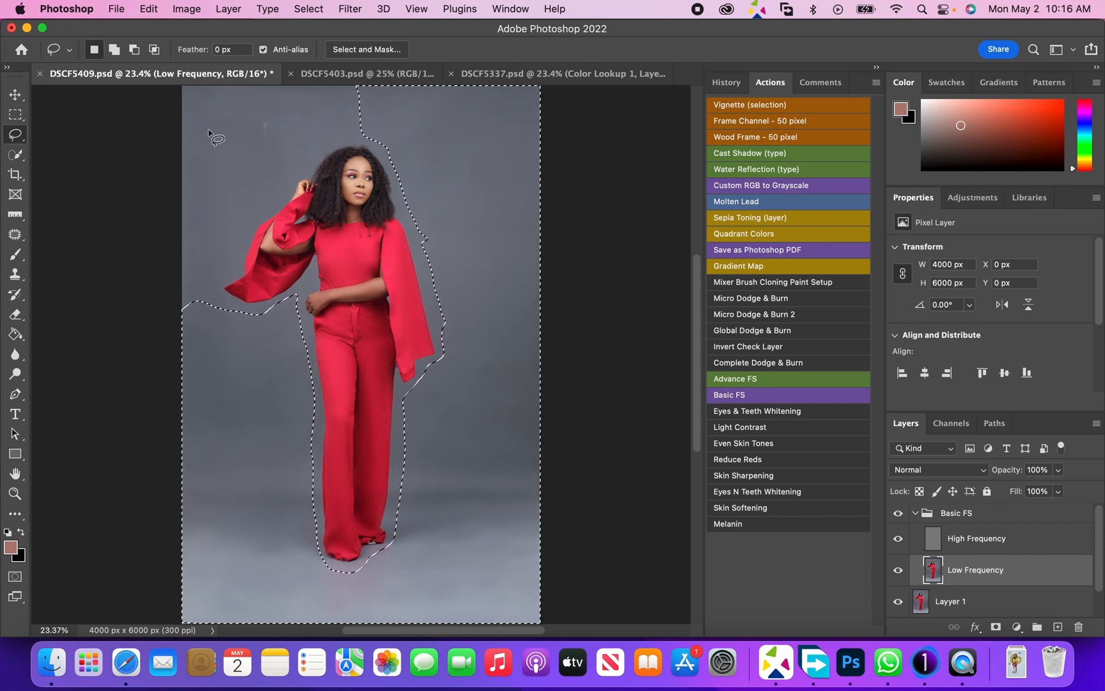
Lasso the upper-left backdrop beside the hair and raised sleeve and feather the selection
key(super+d)
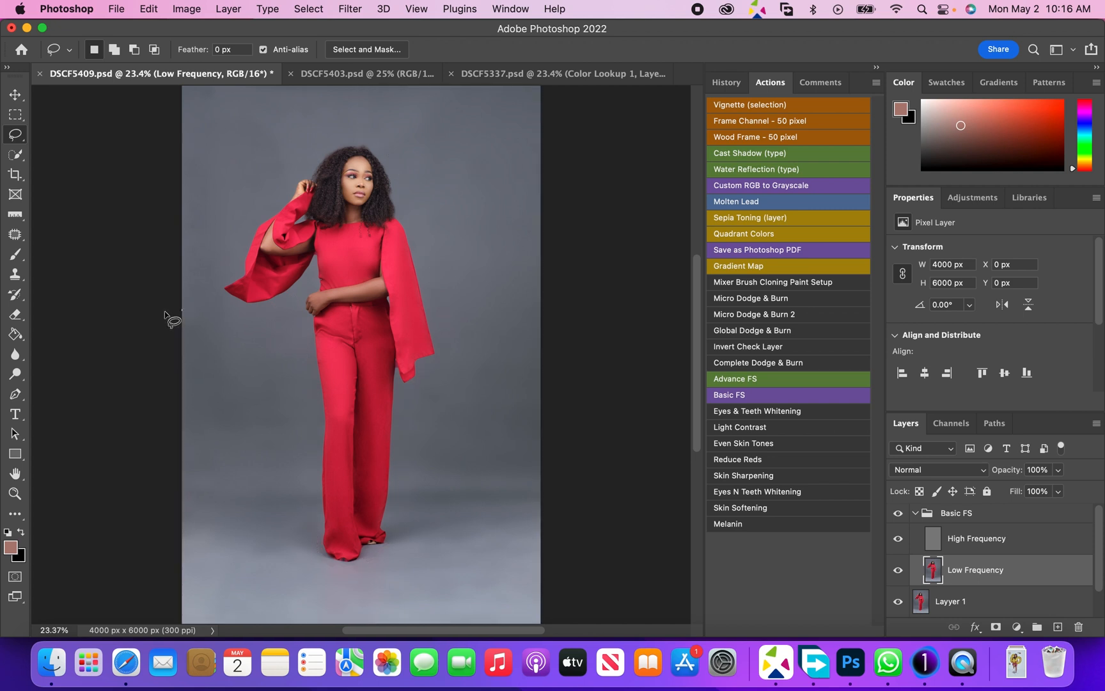
mouse_move(225, 299)
mouse_down()
mouse_move(285, 208)
mouse_move(367, 121)
mouse_move(245, 53)
mouse_up()
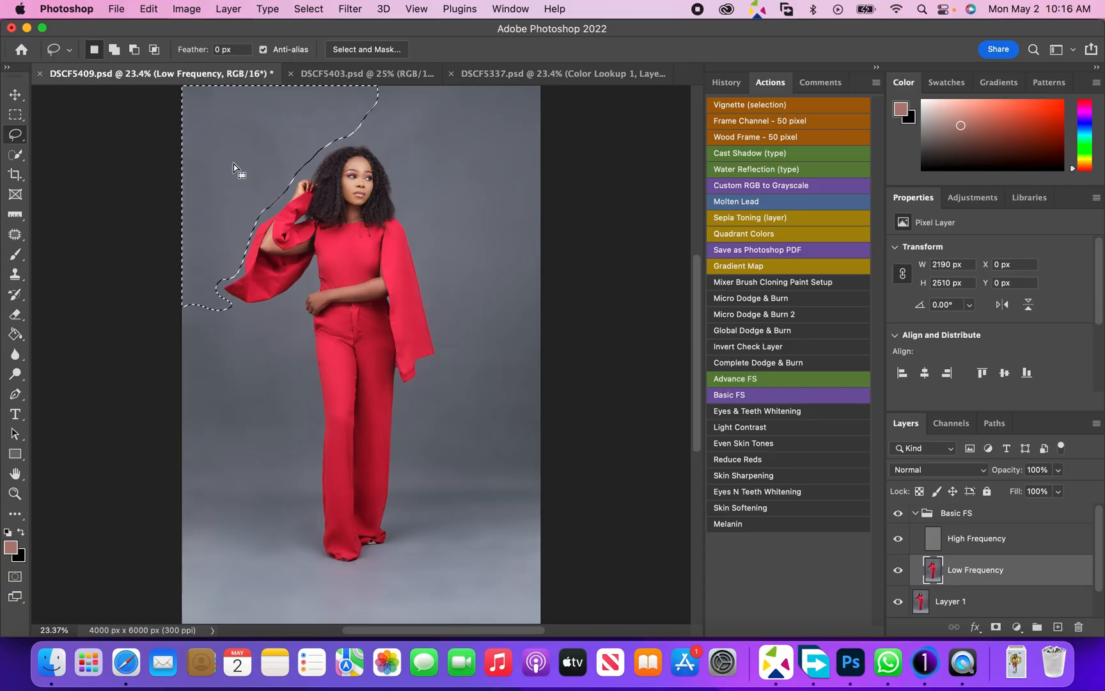
right_click(233, 165)
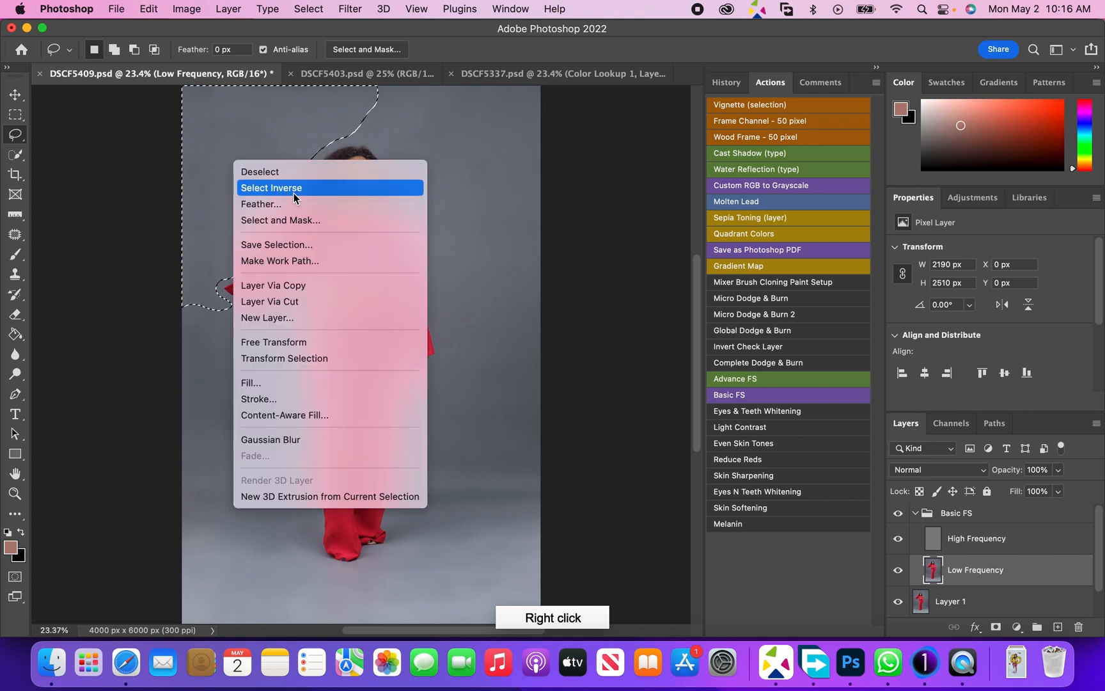
click(288, 203)
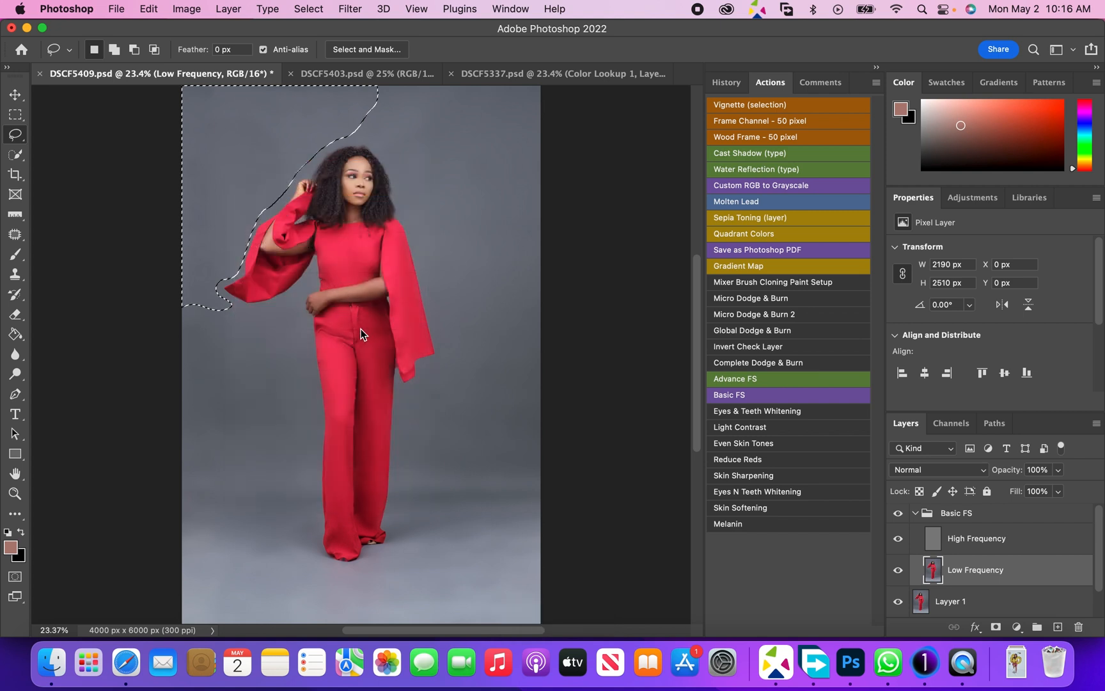
key(Return)
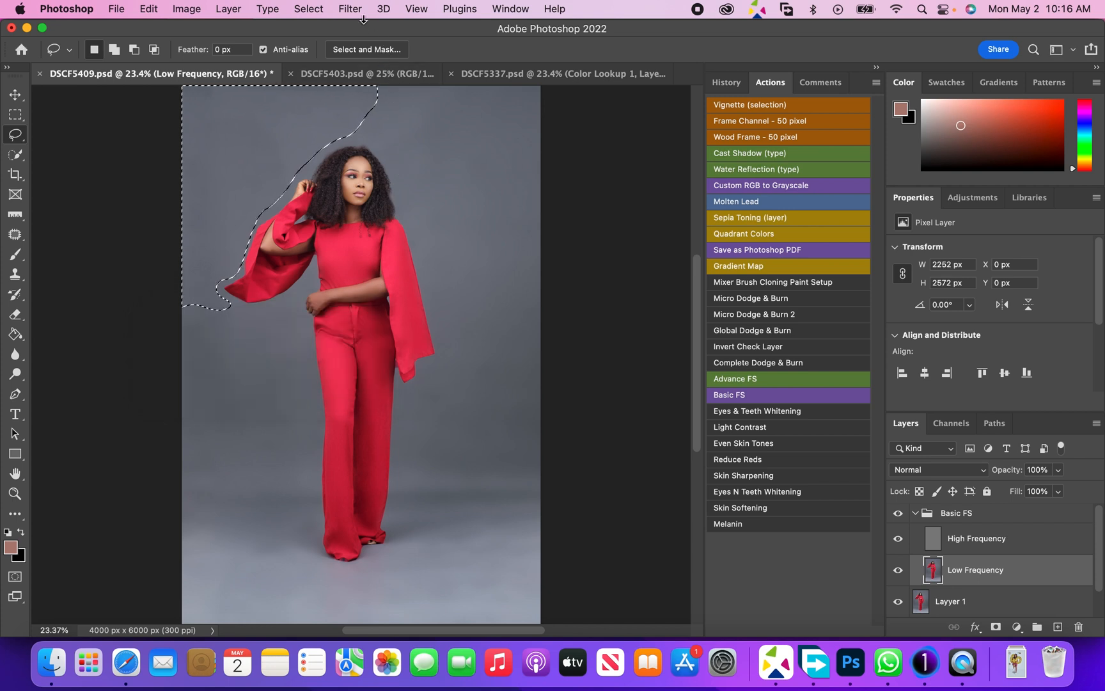
Reapply the last Gaussian blur to that area and clear the selection
click(351, 10)
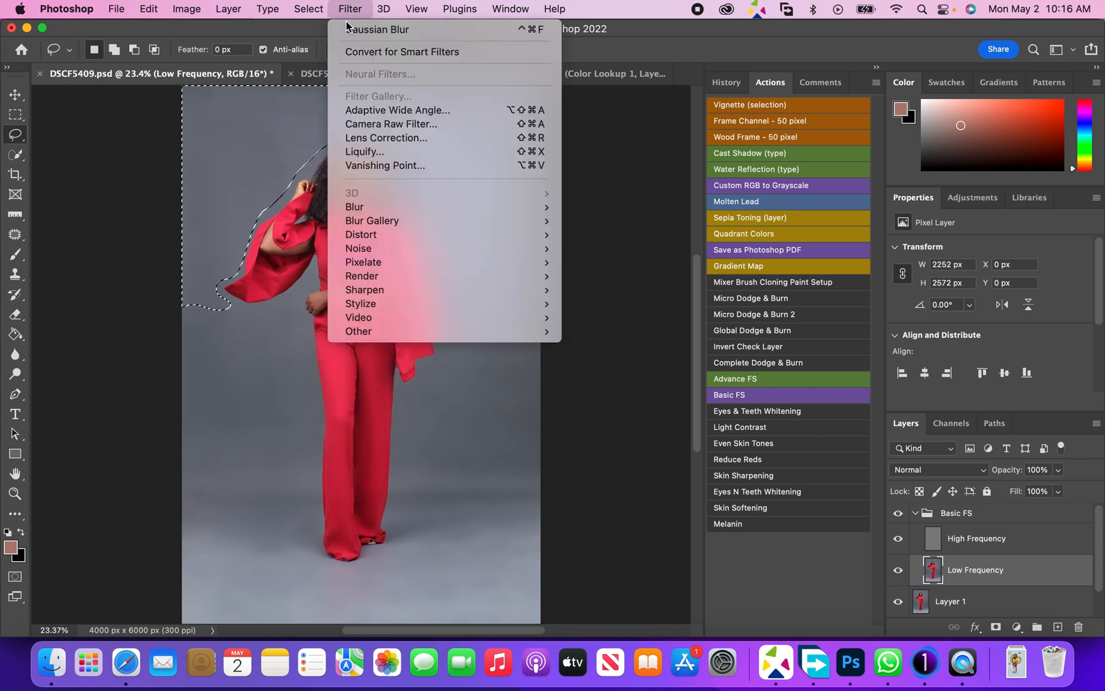
click(402, 32)
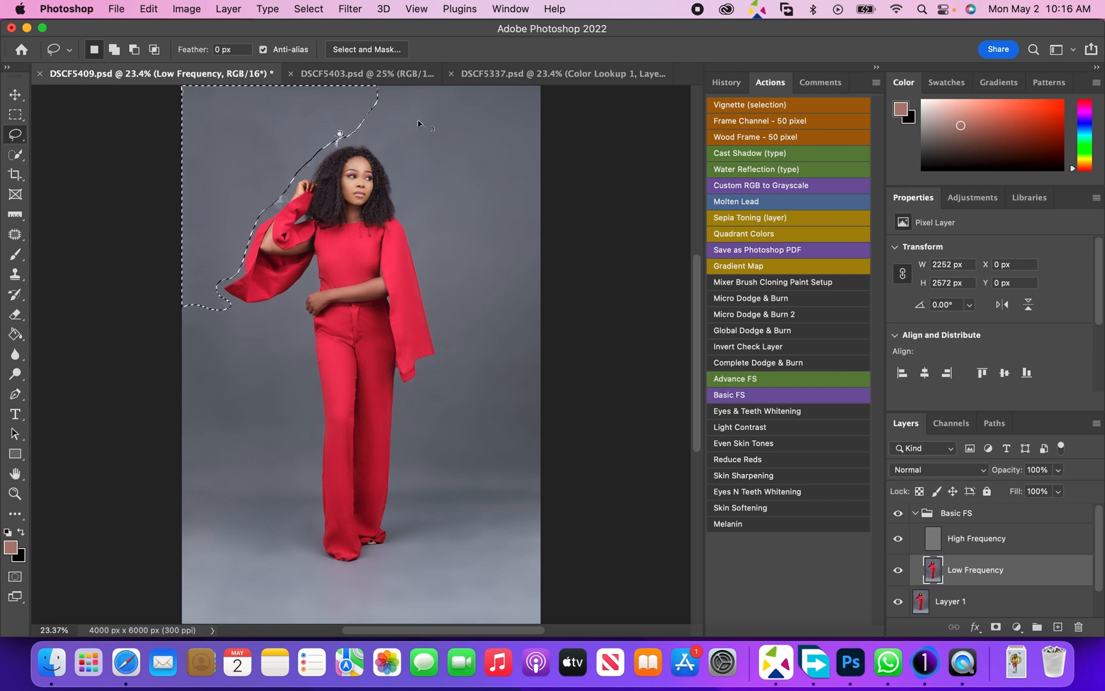
key(super+d)
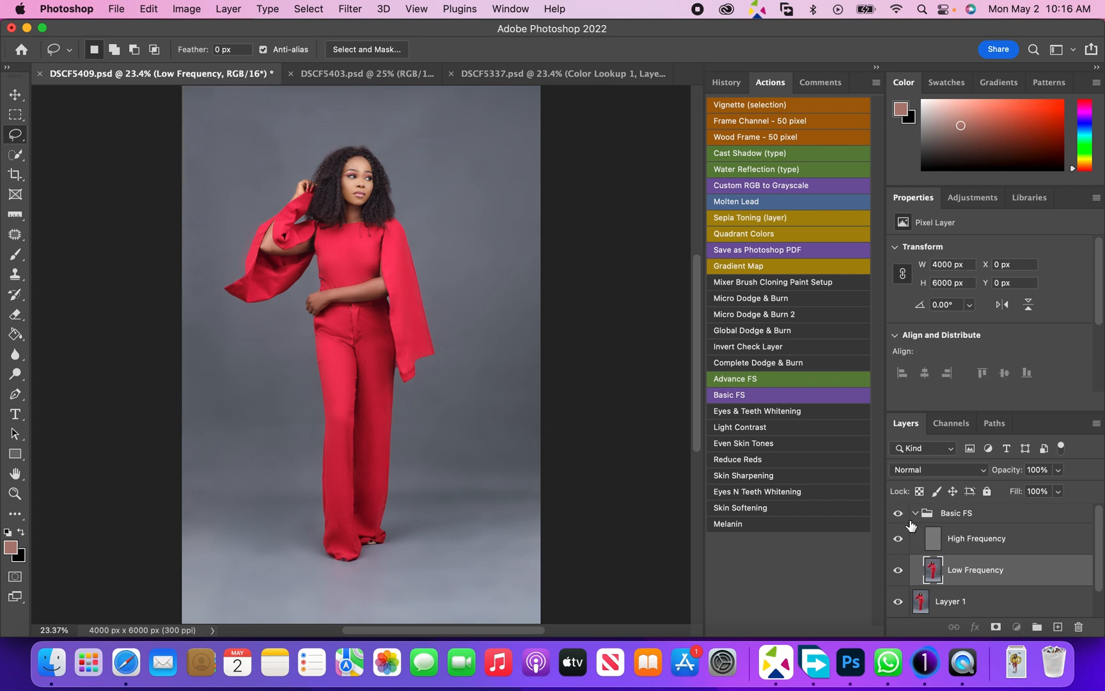
Merge the Basic FS group with Layyer 1 into one layer and hide it to view the original
click(914, 514)
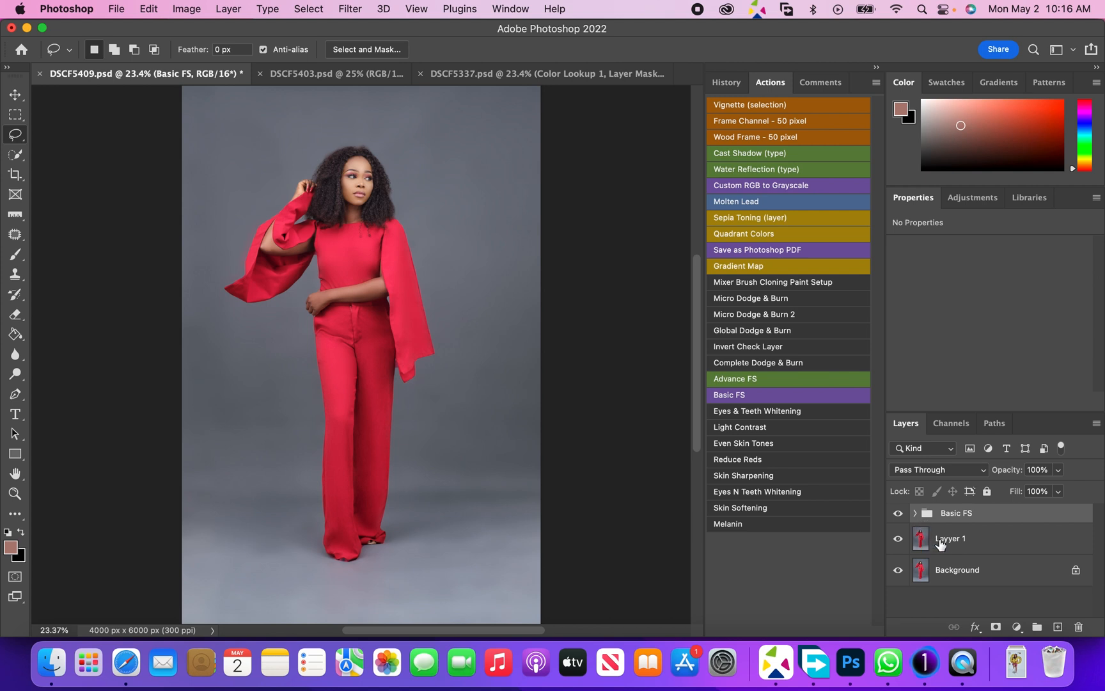
super+click(938, 541)
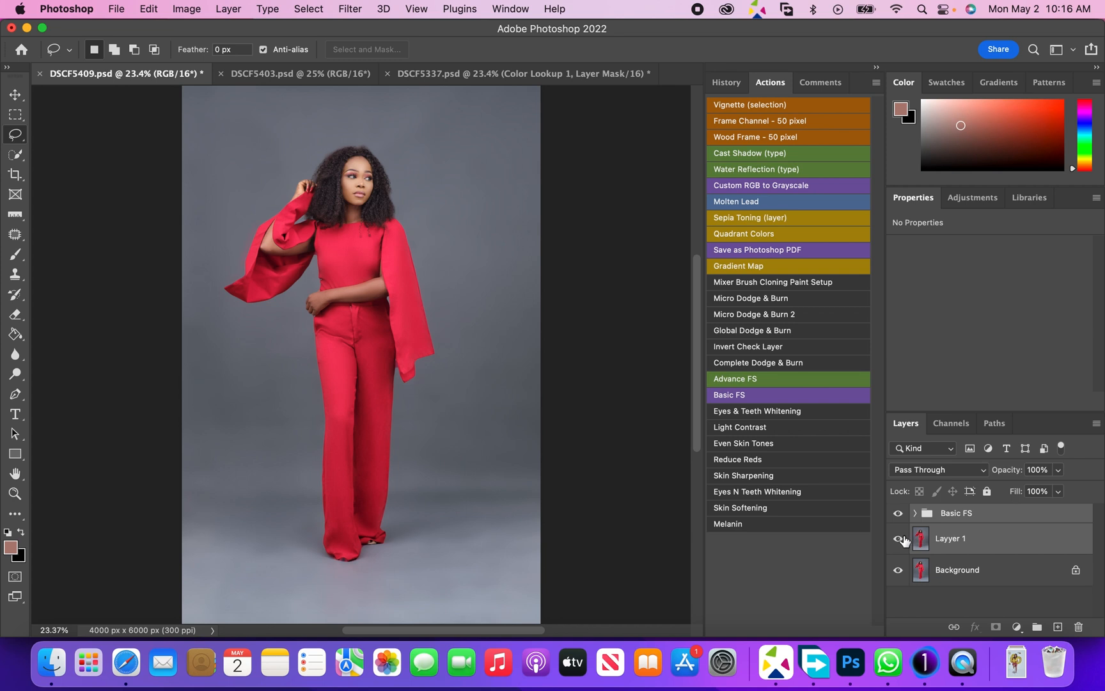
key(super+g)
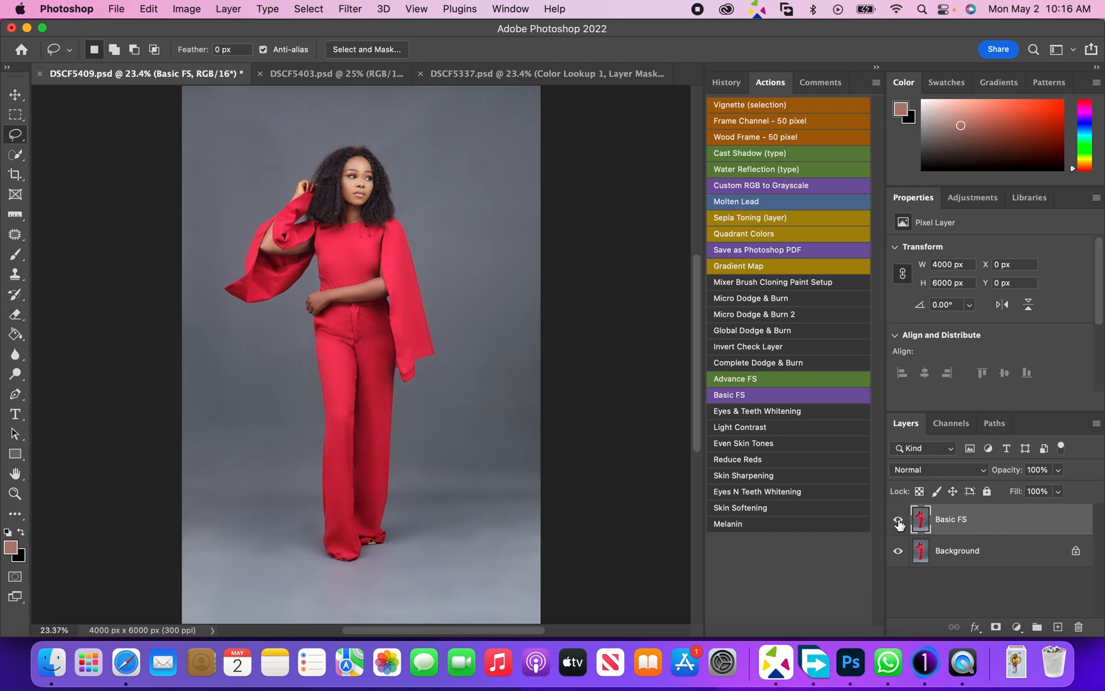
click(900, 520)
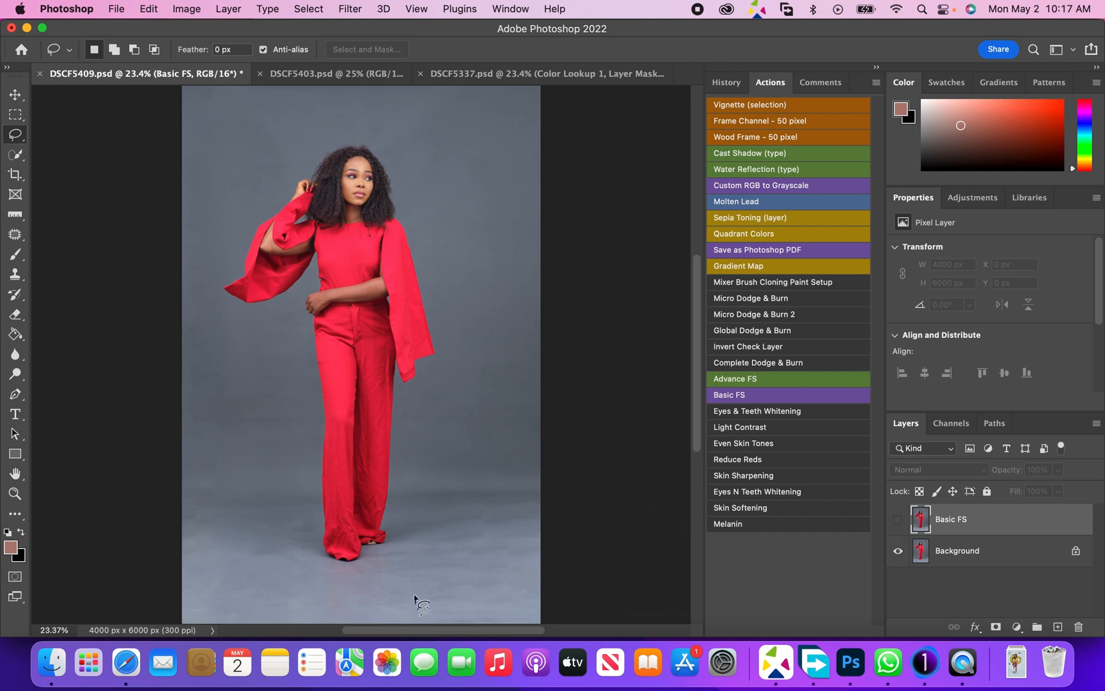
Zoom in on the legs and floor, toggle the Basic FS layer for a before/after check, and leave it visible
click(14, 494)
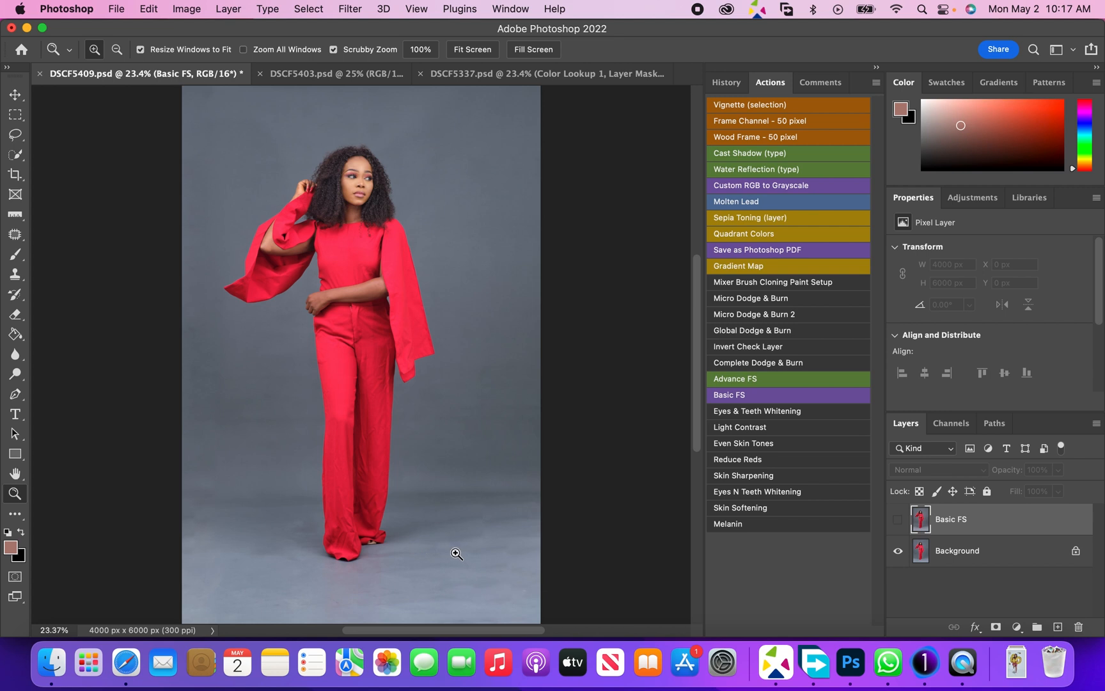
drag(456, 553, 474, 548)
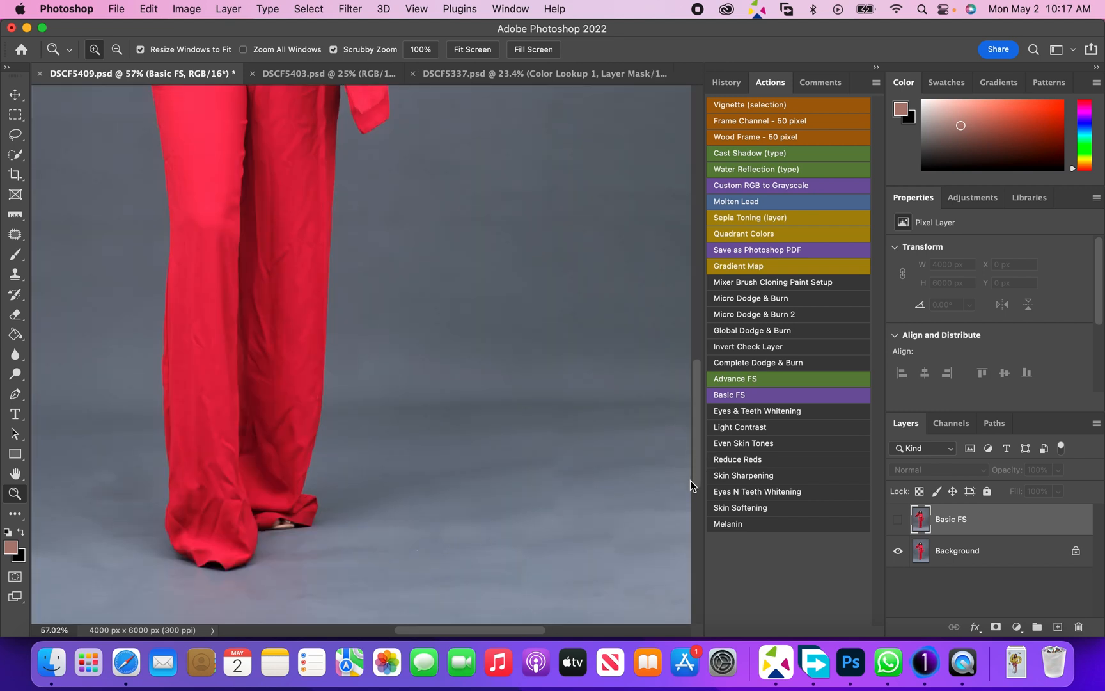
scroll(691, 480, down, 5)
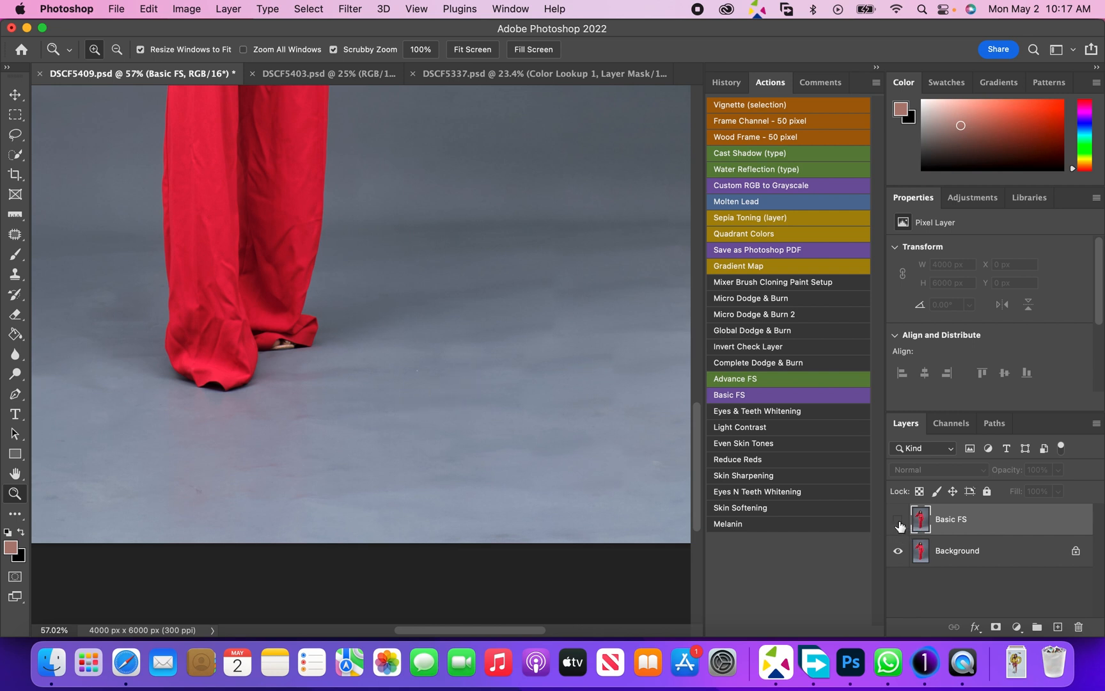
click(899, 519)
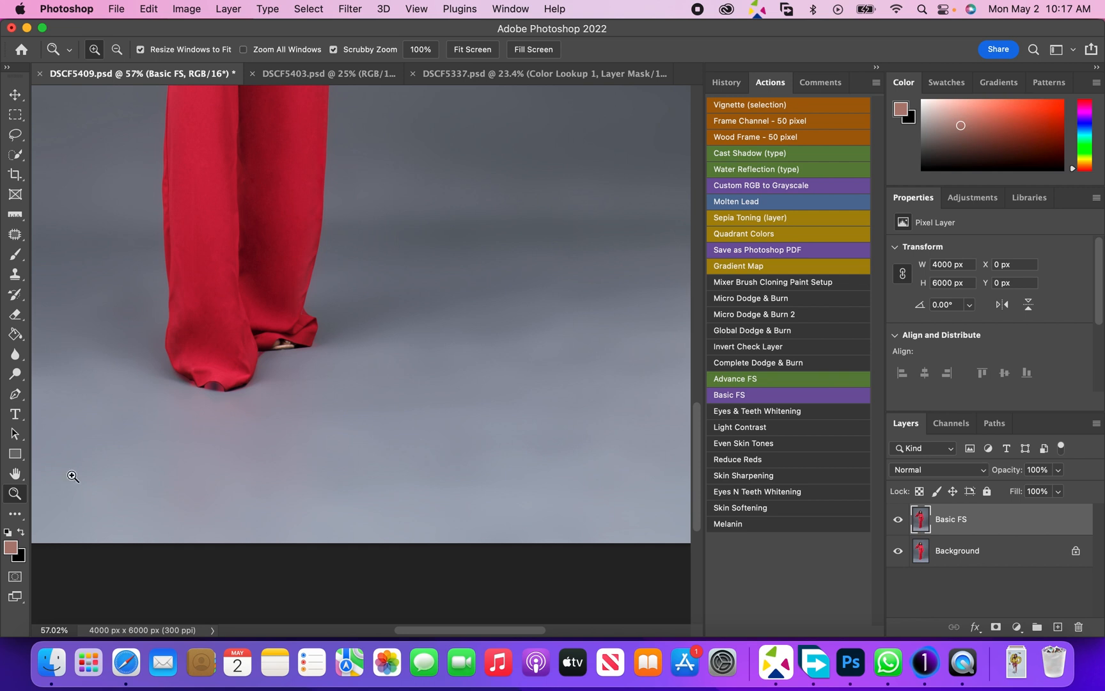
click(472, 49)
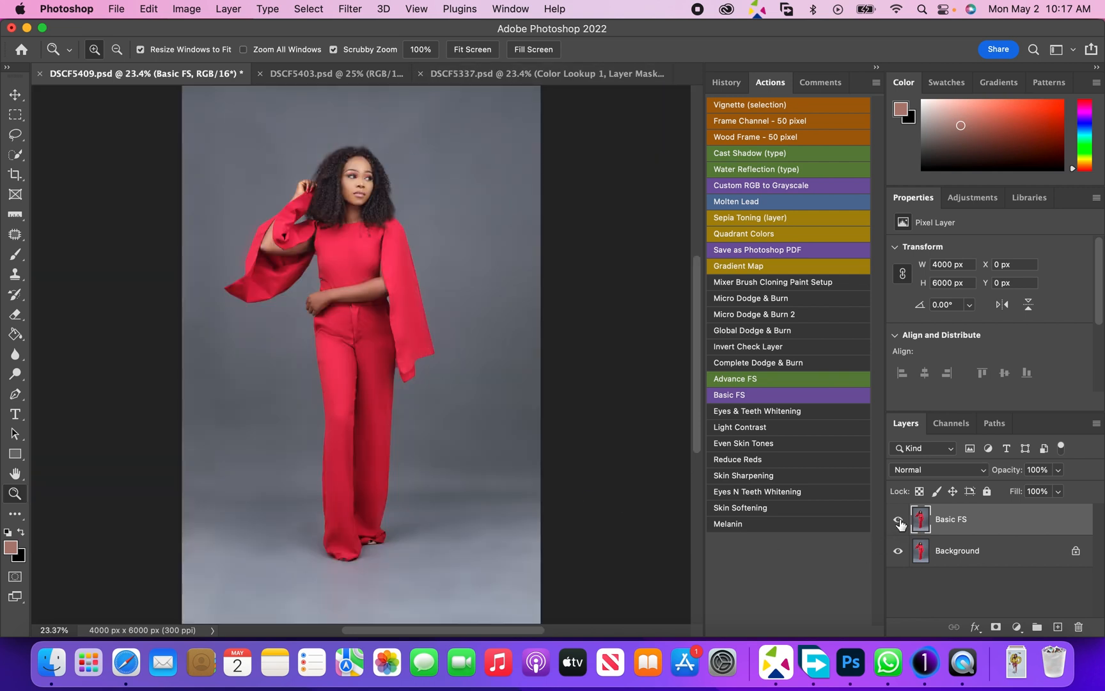
click(898, 518)
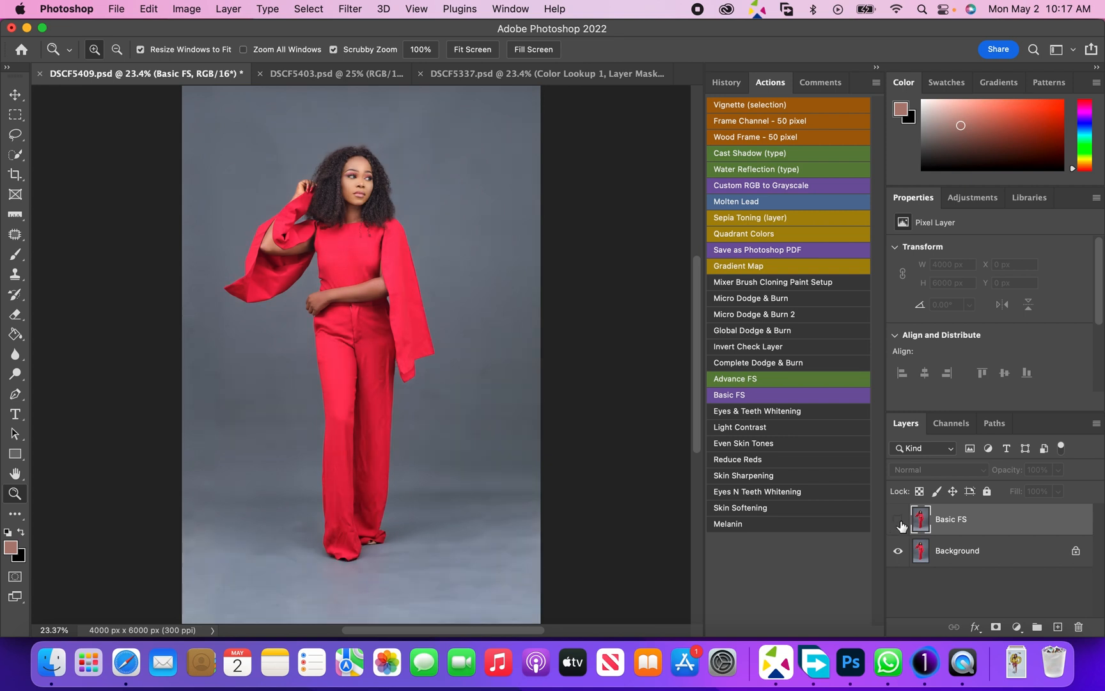
click(900, 523)
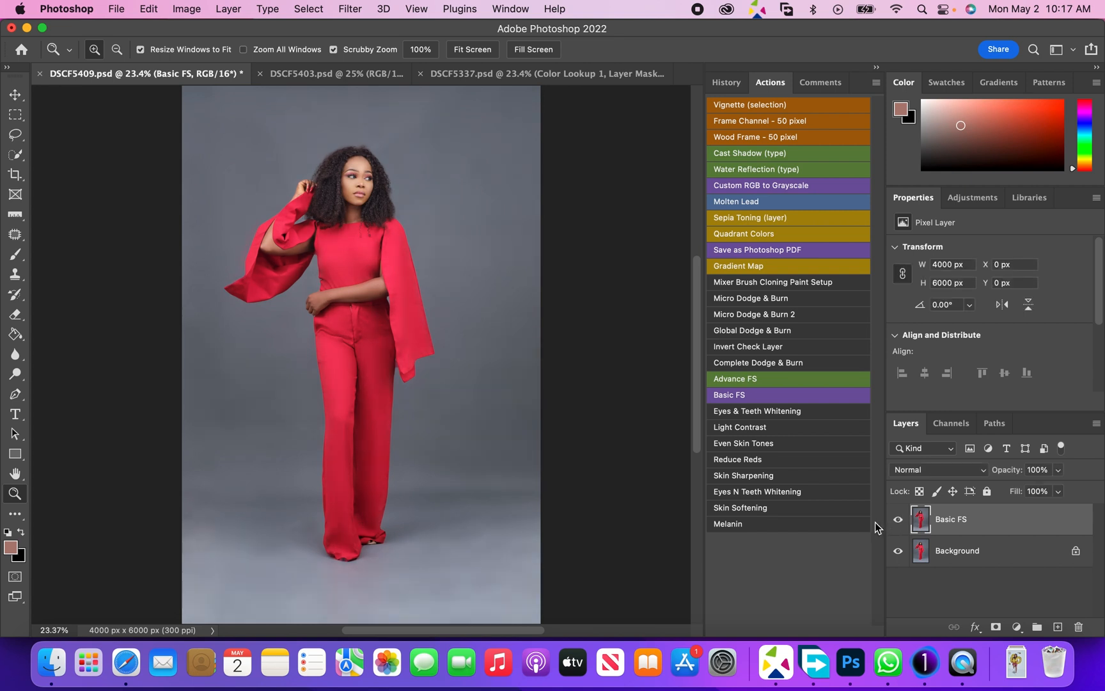